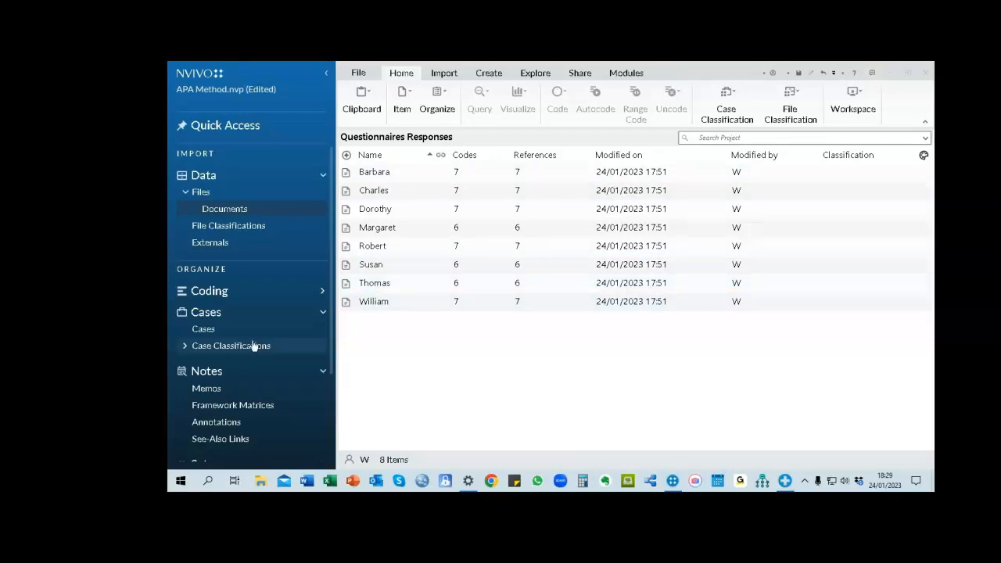
Review the project's cases and the Demographics classification sheet with its Gender and Age group attributes, and close the sheet
{"action": "left_click", "coordinate": [211, 332]}
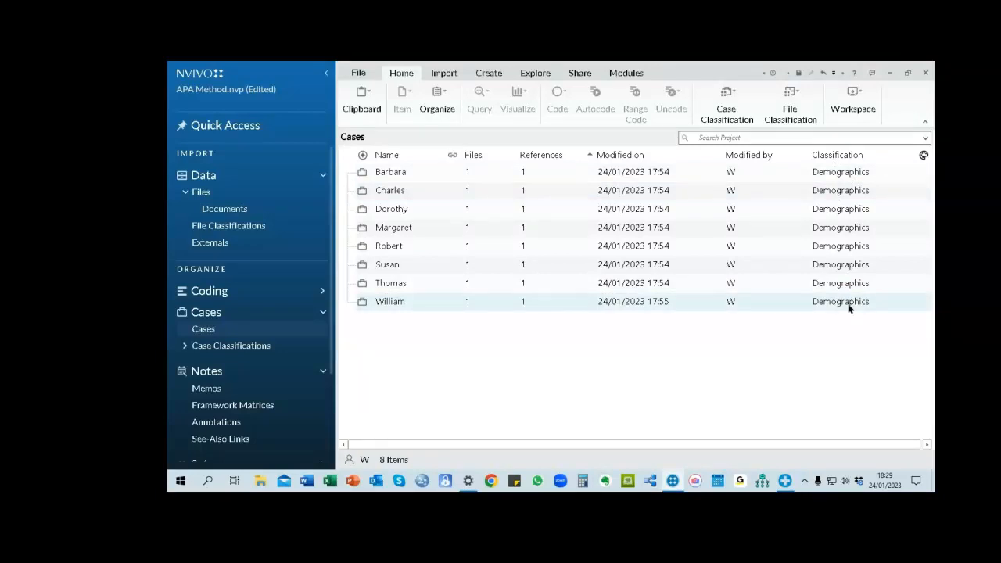
{"action": "left_click", "coordinate": [263, 349]}
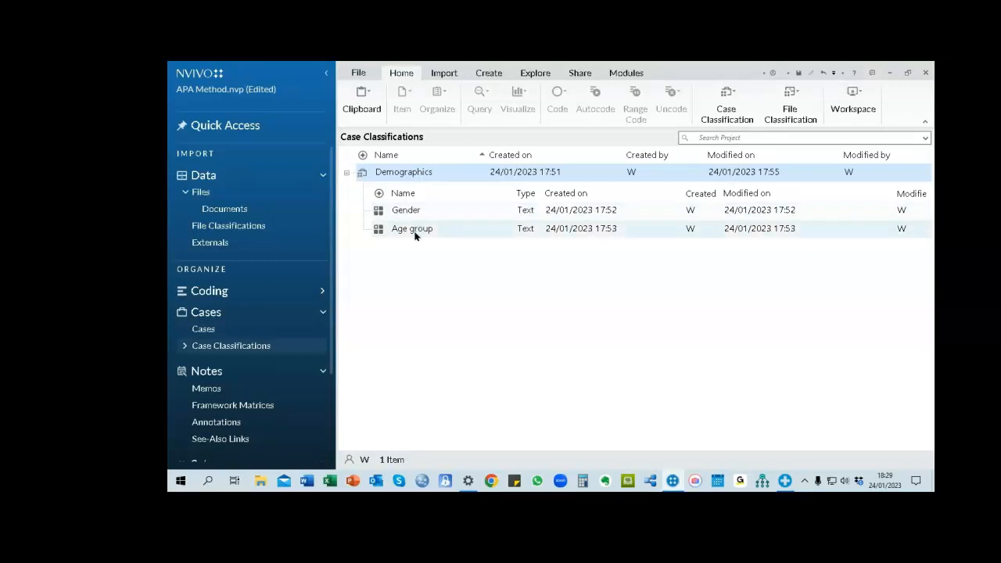
{"action": "double_click", "coordinate": [397, 174]}
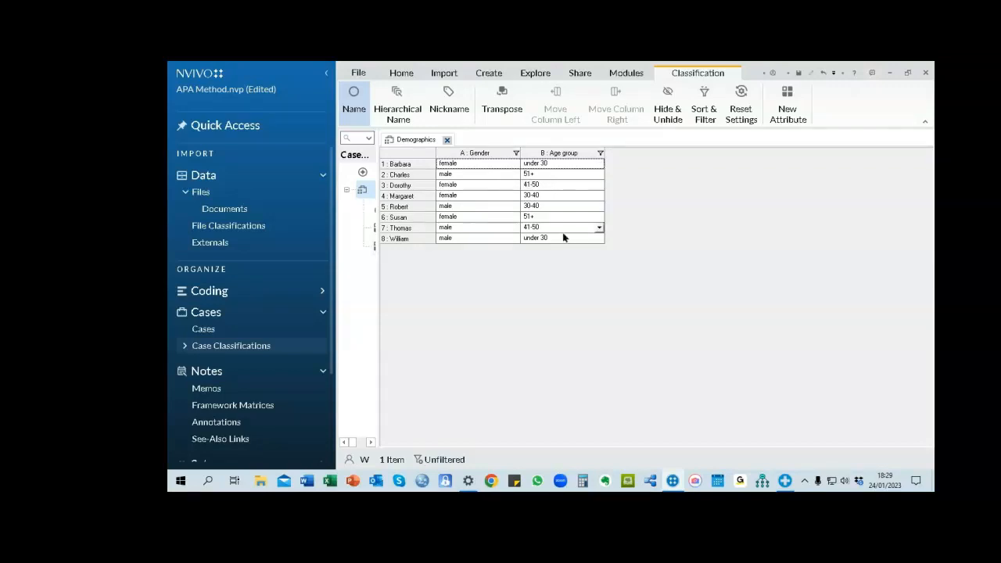
{"action": "left_click", "coordinate": [447, 140]}
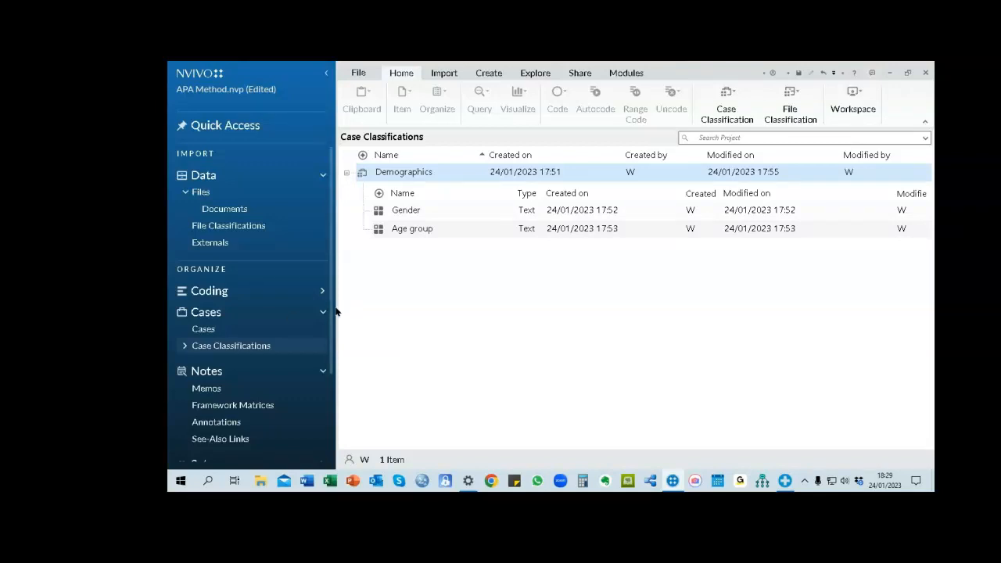
Open the first interview in the Documents folder, read through its question sections to the end, and close it
{"action": "left_click", "coordinate": [243, 211]}
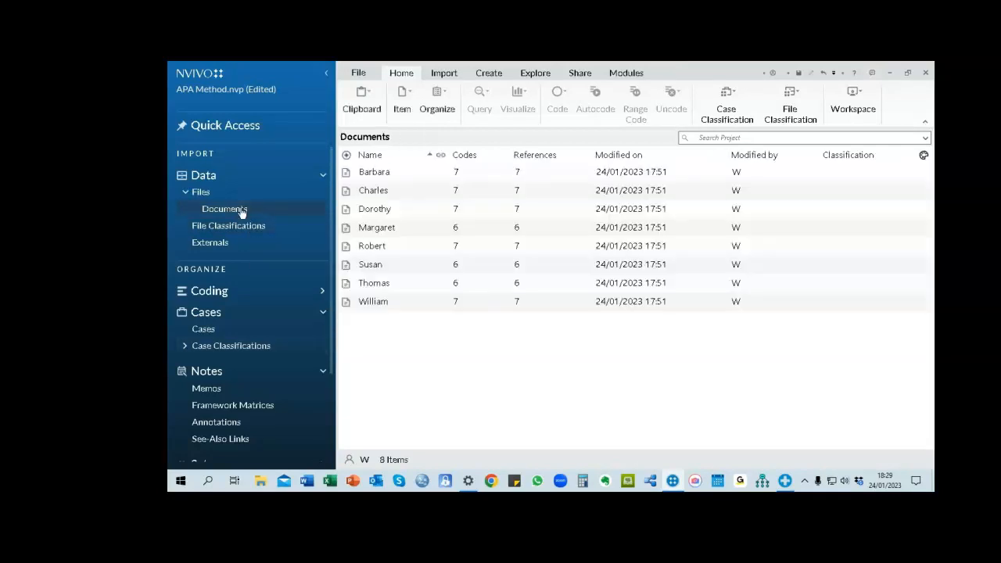
{"action": "left_click", "coordinate": [380, 175]}
{"action": "double_click", "coordinate": [379, 176]}
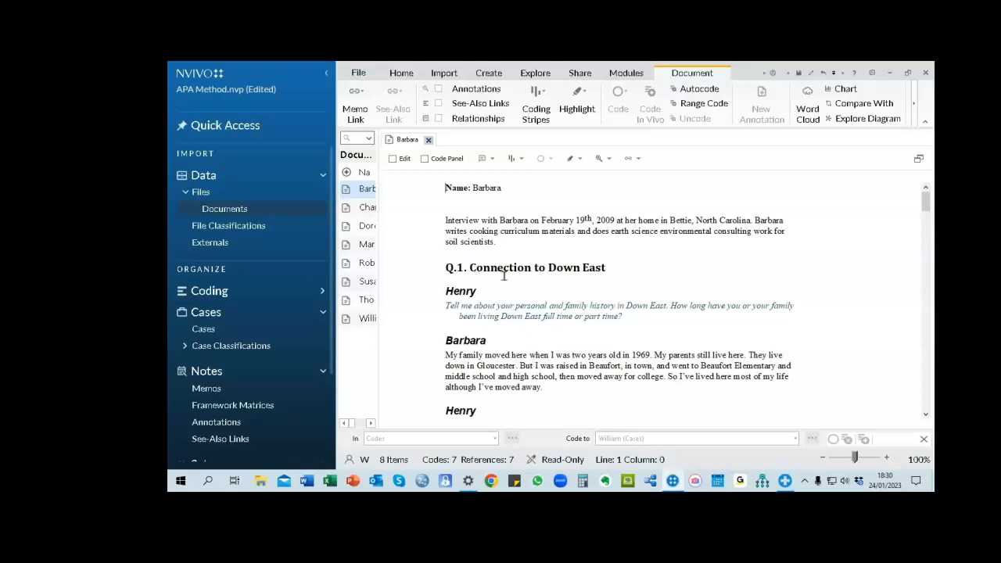
{"action": "scroll", "coordinate": [509, 273], "scroll_direction": "down", "scroll_amount": 15}
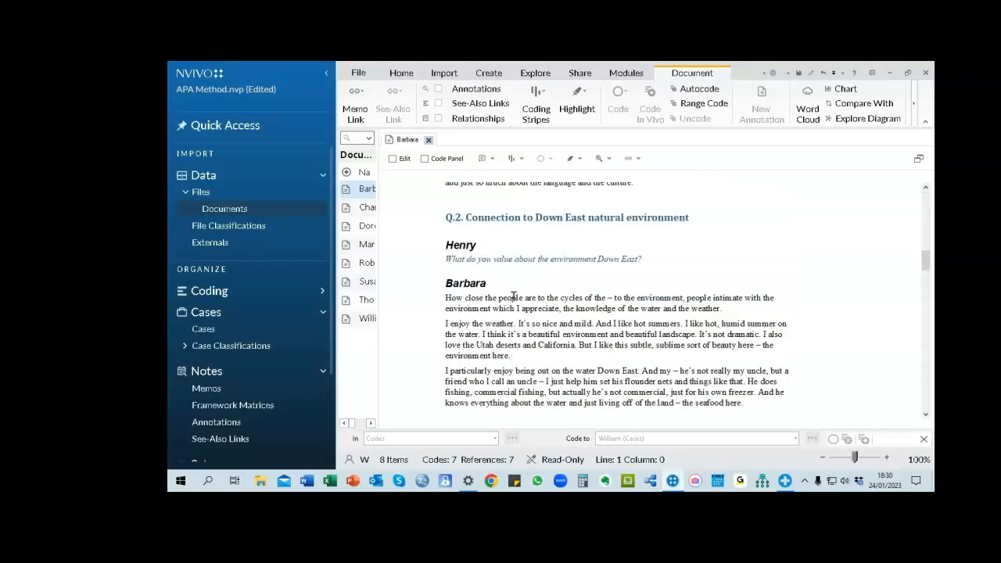
{"action": "scroll", "coordinate": [513, 297], "scroll_direction": "down", "scroll_amount": 4}
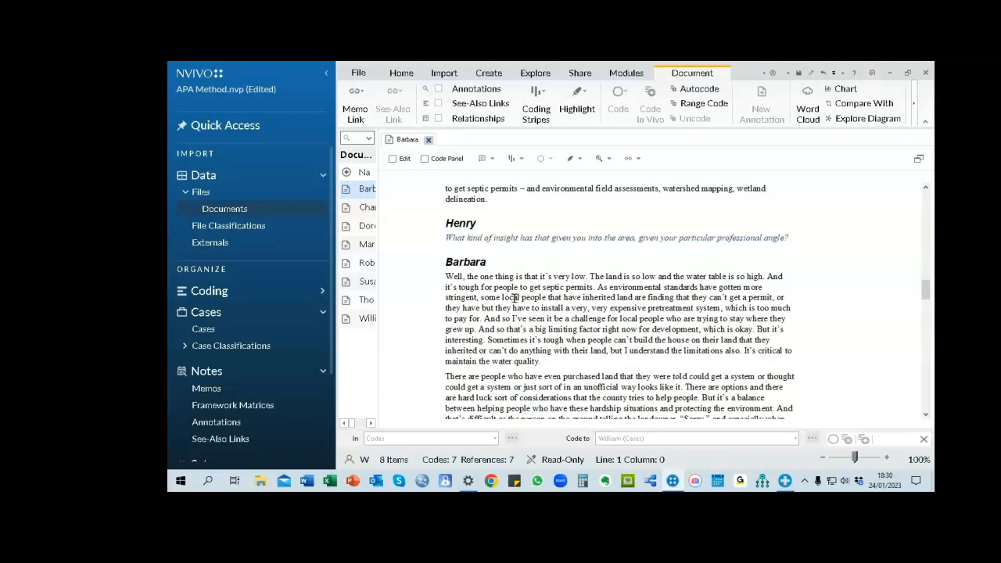
{"action": "scroll", "coordinate": [513, 297], "scroll_direction": "down", "scroll_amount": 5}
{"action": "scroll", "coordinate": [514, 299], "scroll_direction": "down", "scroll_amount": 1}
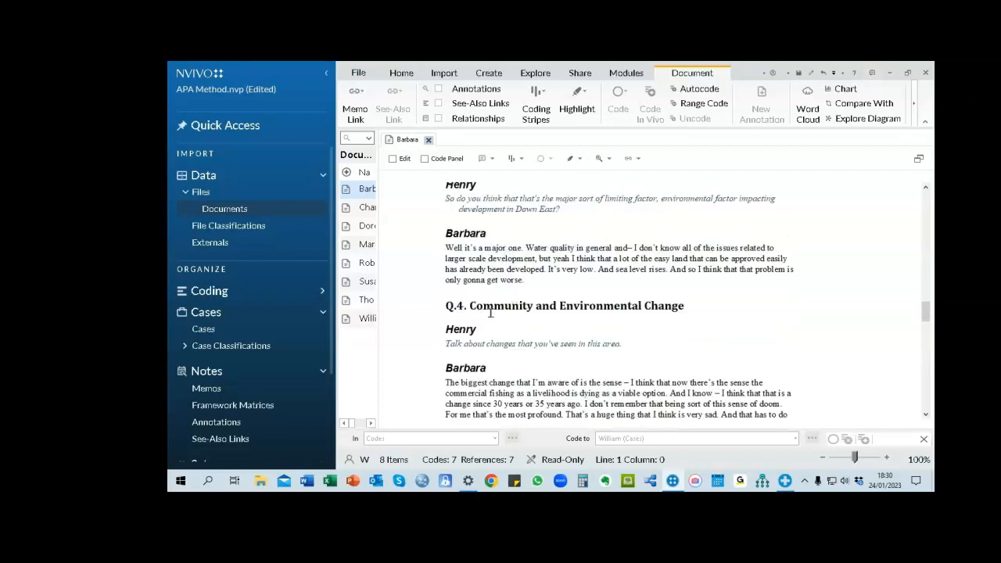
{"action": "scroll", "coordinate": [514, 316], "scroll_direction": "down", "scroll_amount": 8}
{"action": "scroll", "coordinate": [515, 316], "scroll_direction": "down", "scroll_amount": 10}
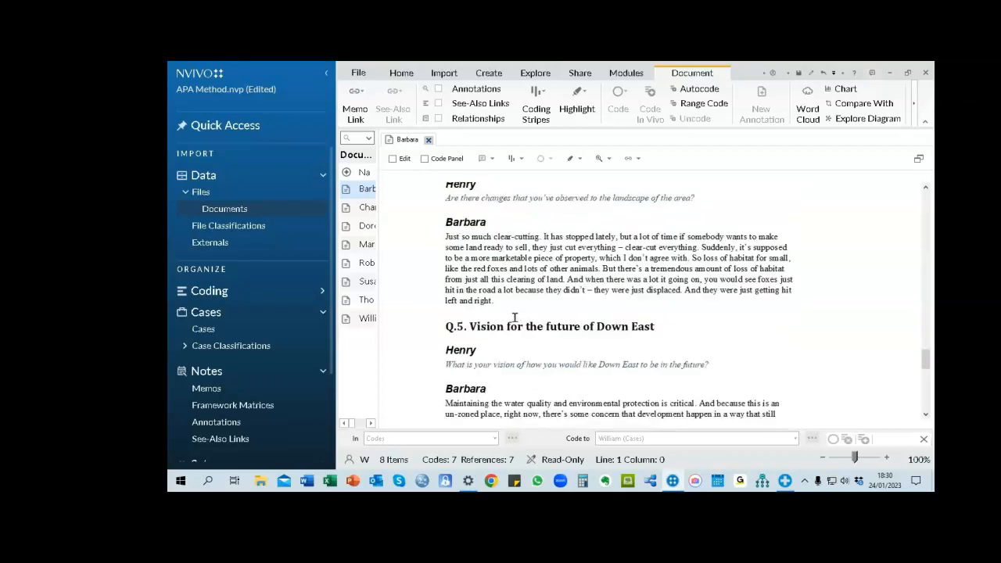
{"action": "scroll", "coordinate": [514, 317], "scroll_direction": "down", "scroll_amount": 6}
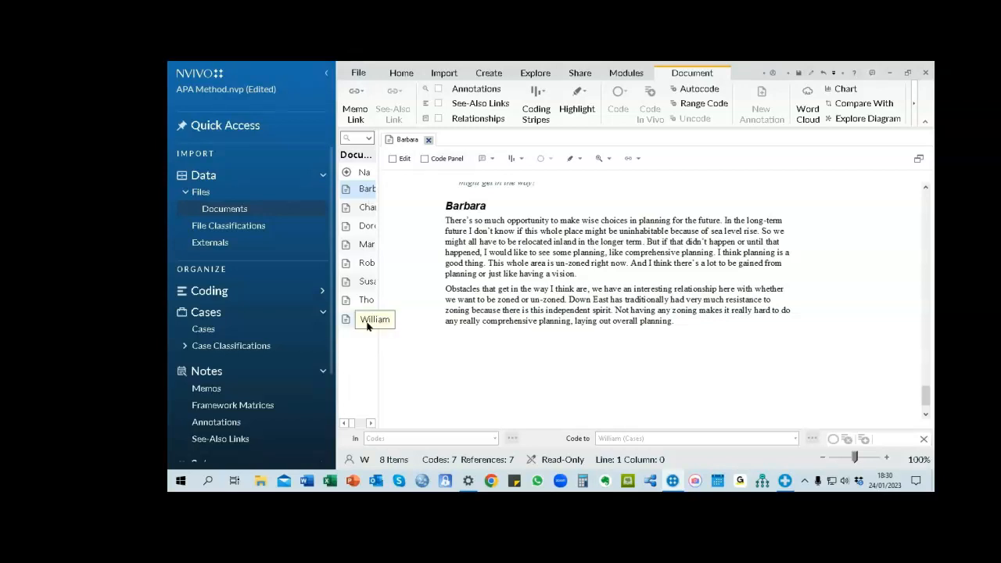
{"action": "left_click", "coordinate": [427, 140]}
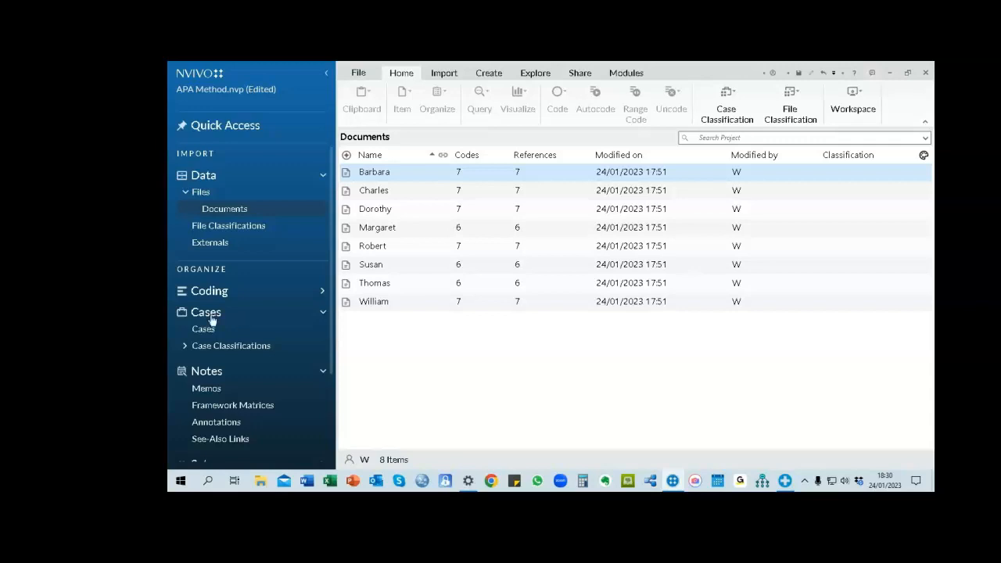
Examine the question codes stored in the Responses folder under Codes
{"action": "left_click", "coordinate": [323, 292]}
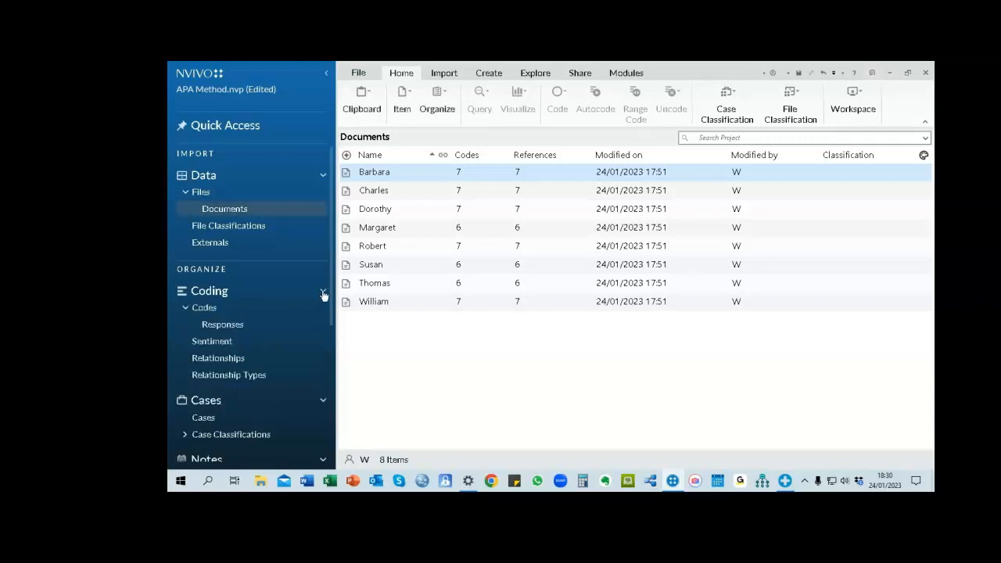
{"action": "left_click", "coordinate": [322, 176]}
{"action": "left_click", "coordinate": [226, 261]}
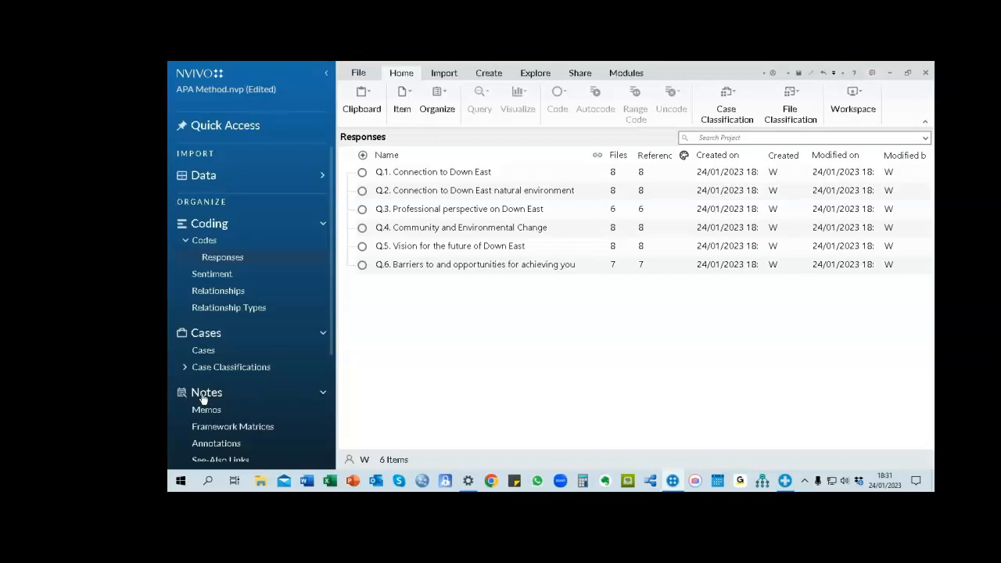
Start a new framework matrix named "Case by case doc analysis" in the Framework Matrices folder
{"action": "left_click", "coordinate": [322, 333]}
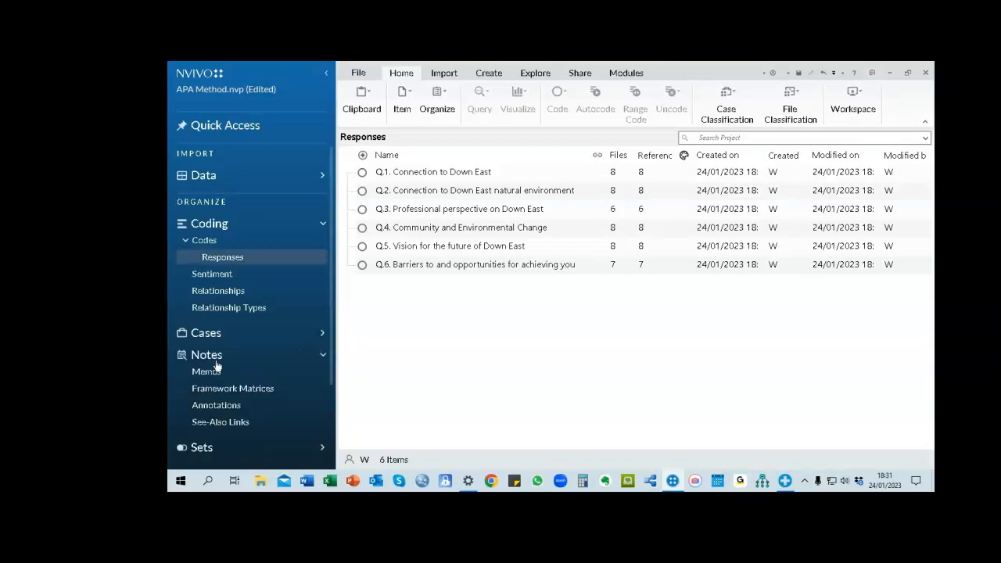
{"action": "left_click", "coordinate": [263, 395]}
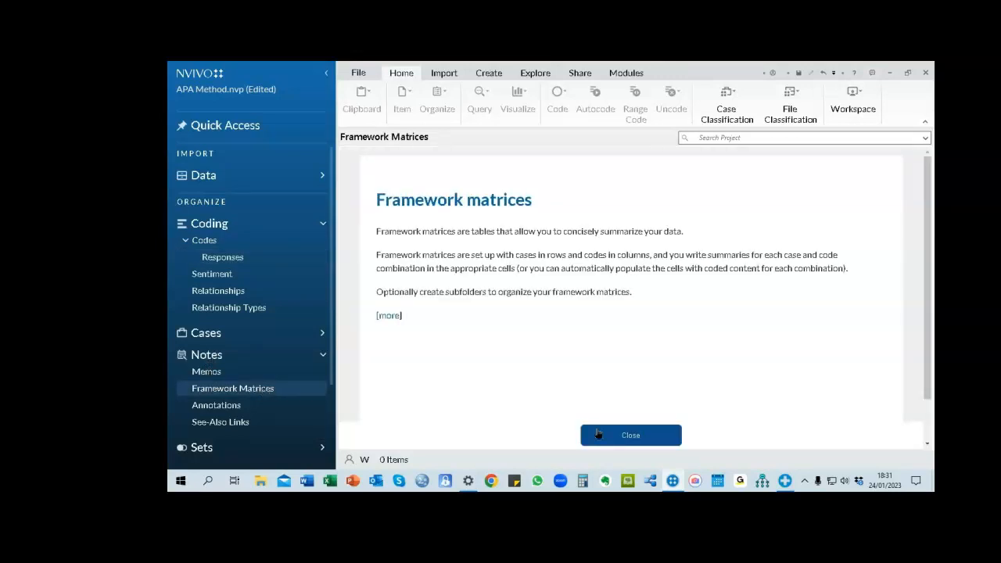
{"action": "left_click", "coordinate": [631, 436]}
{"action": "right_click", "coordinate": [444, 204]}
{"action": "left_click", "coordinate": [486, 211]}
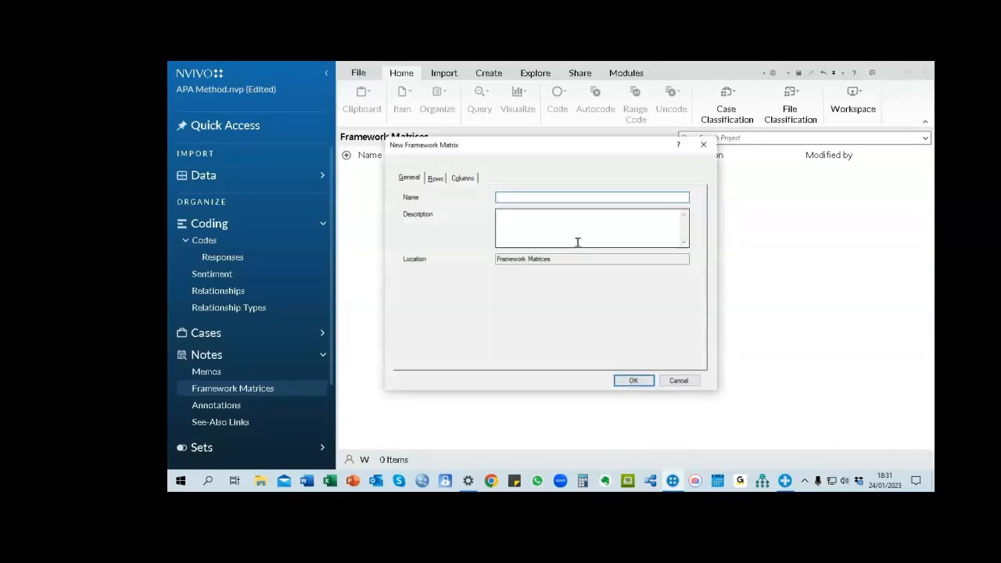
{"action": "type", "text": "Case by case doc analysis"}
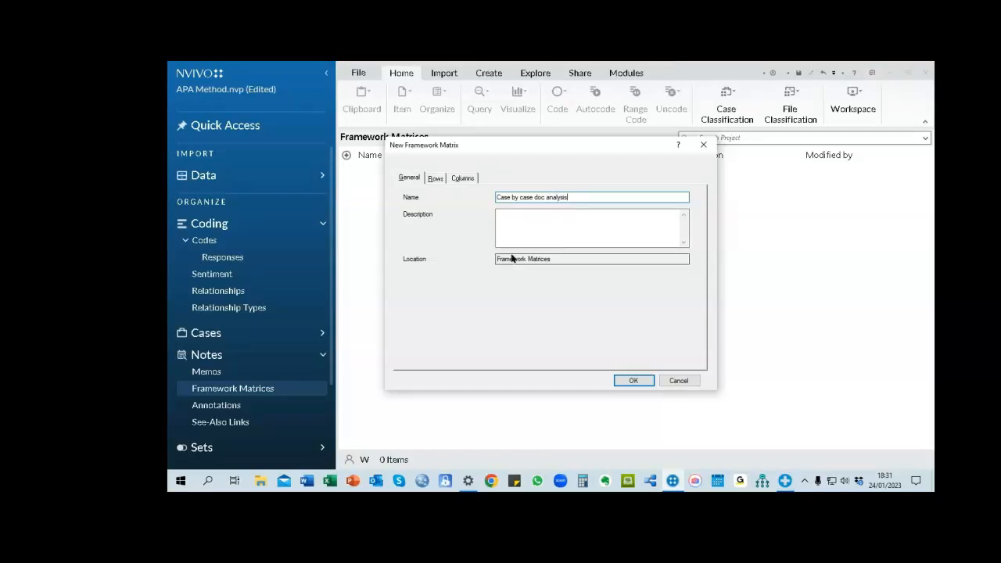
Add all eight cases from the Cases folder as the rows of the framework matrix
{"action": "left_click", "coordinate": [434, 179]}
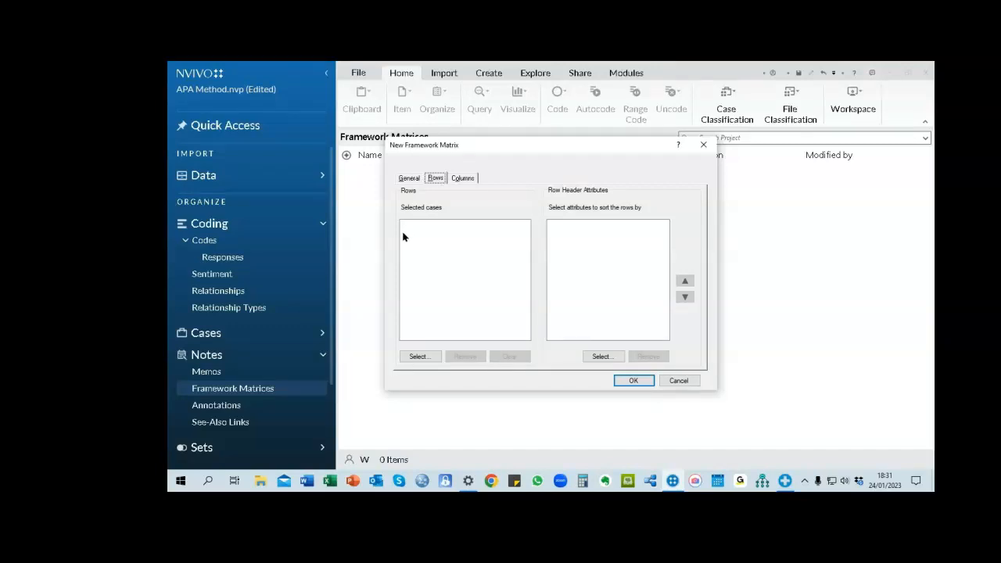
{"action": "left_click", "coordinate": [420, 358]}
{"action": "left_click", "coordinate": [445, 201]}
{"action": "left_click", "coordinate": [445, 212]}
{"action": "left_click", "coordinate": [445, 223]}
{"action": "left_click", "coordinate": [445, 235]}
{"action": "left_click", "coordinate": [445, 247]}
{"action": "left_click", "coordinate": [445, 258]}
{"action": "left_click", "coordinate": [445, 271]}
{"action": "left_click", "coordinate": [444, 282]}
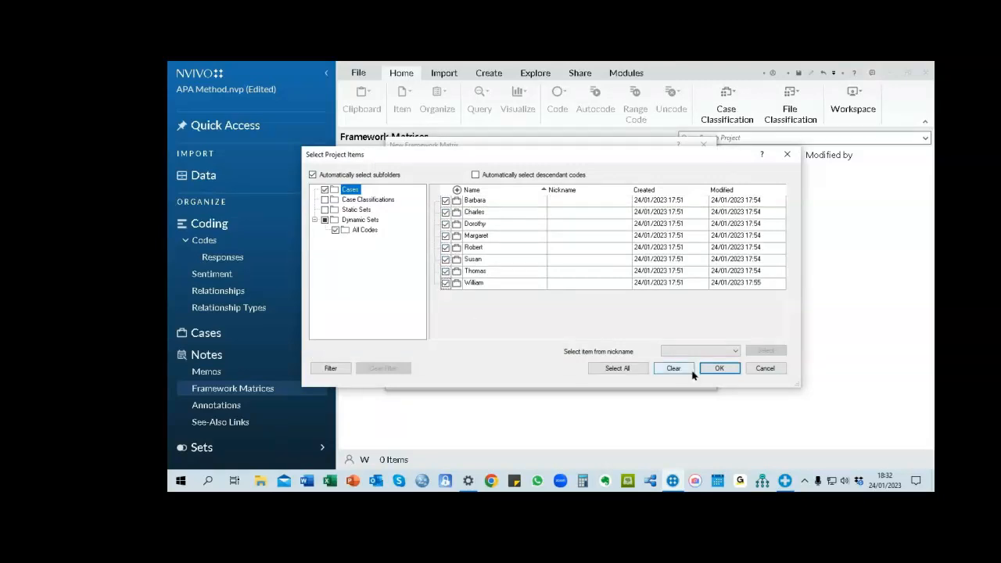
{"action": "left_click", "coordinate": [718, 369]}
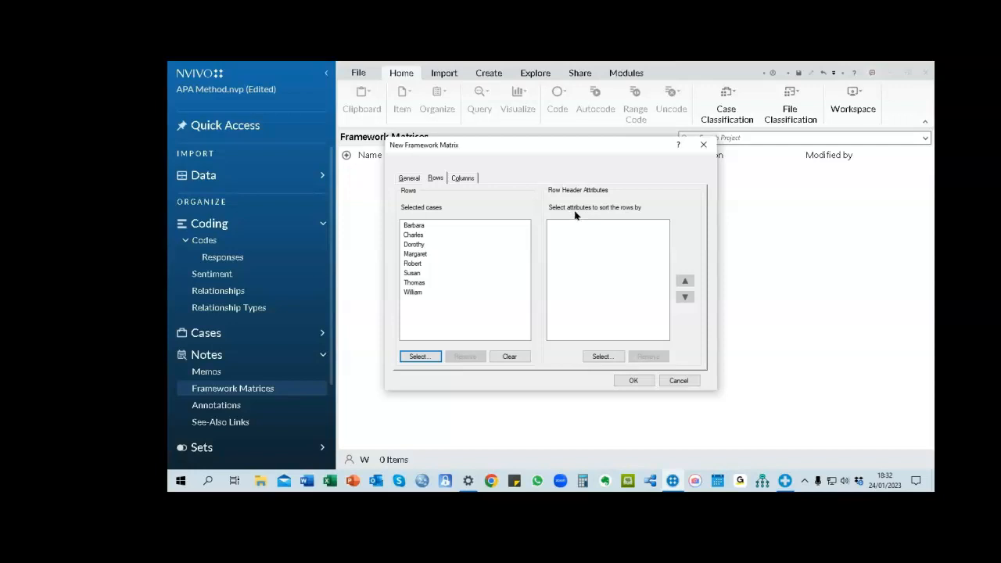
Add the Demographics attributes Gender and Age group as row header attributes, sorting by Gender first
{"action": "left_click", "coordinate": [604, 358]}
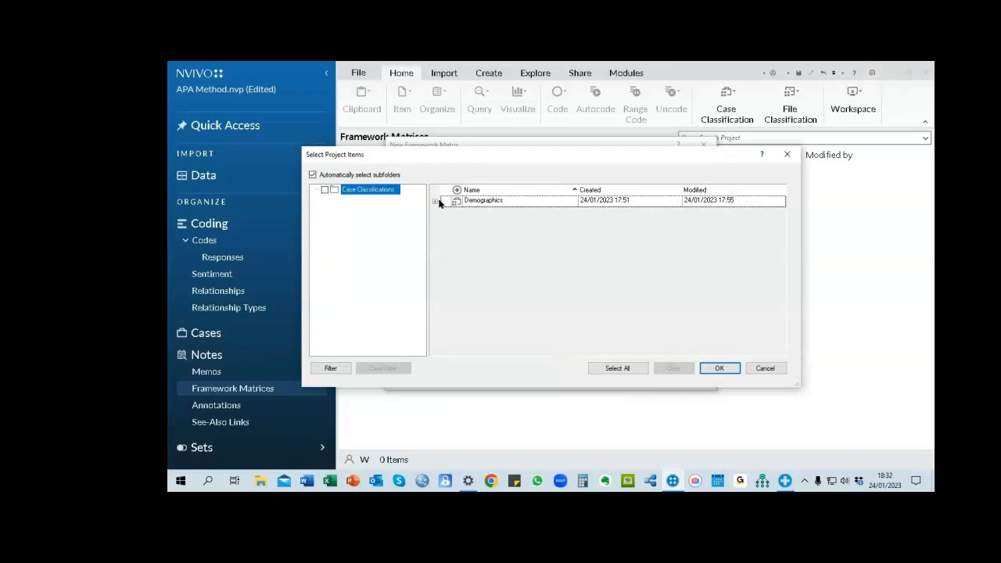
{"action": "left_click", "coordinate": [435, 202]}
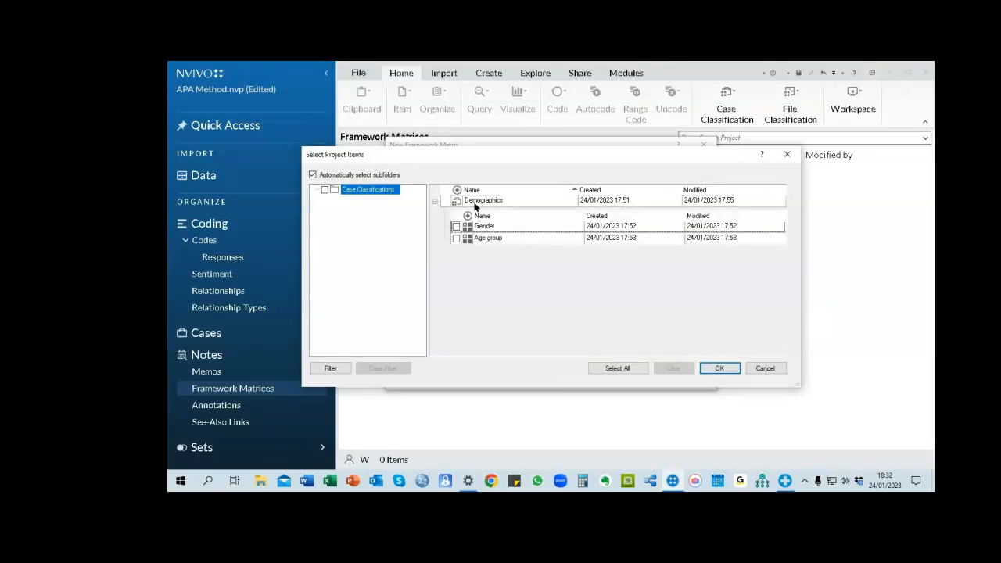
{"action": "left_click", "coordinate": [456, 227]}
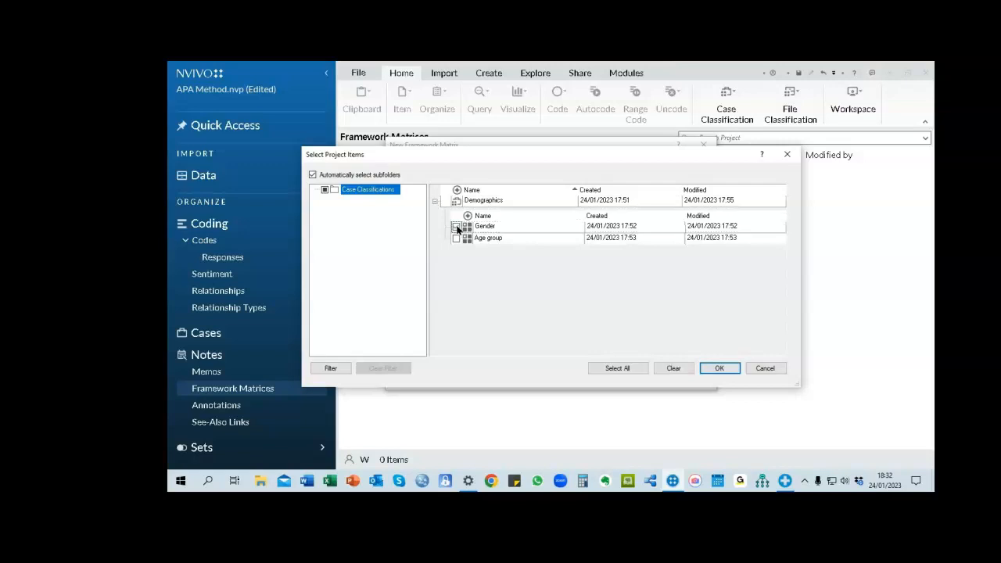
{"action": "left_click", "coordinate": [456, 237]}
{"action": "left_click", "coordinate": [705, 369]}
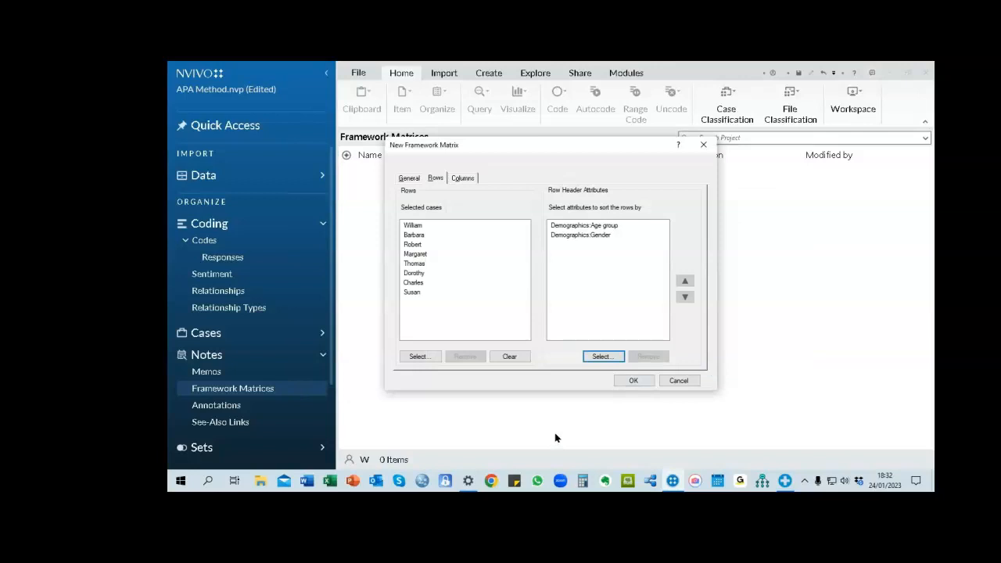
{"action": "left_click", "coordinate": [602, 237]}
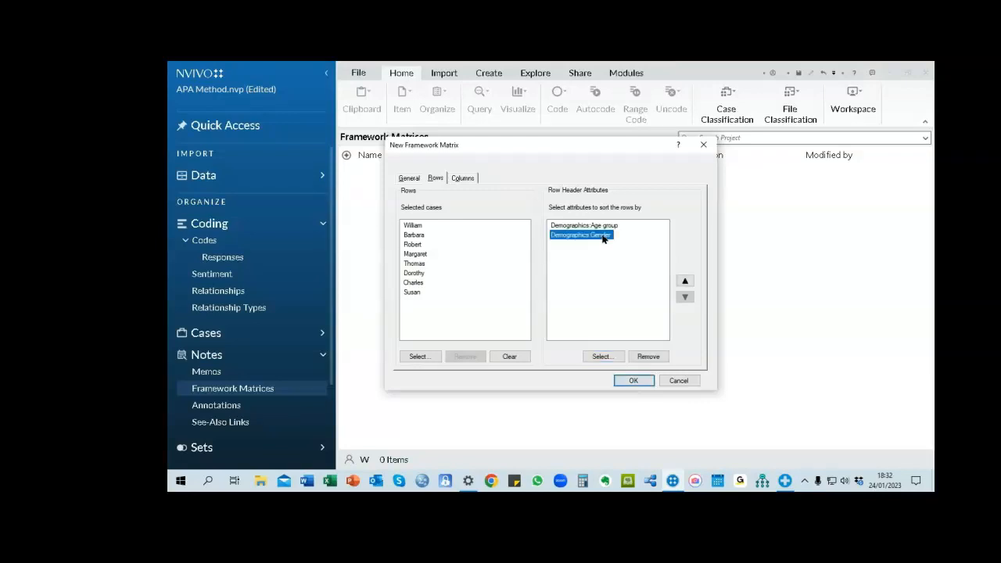
{"action": "left_click", "coordinate": [685, 282]}
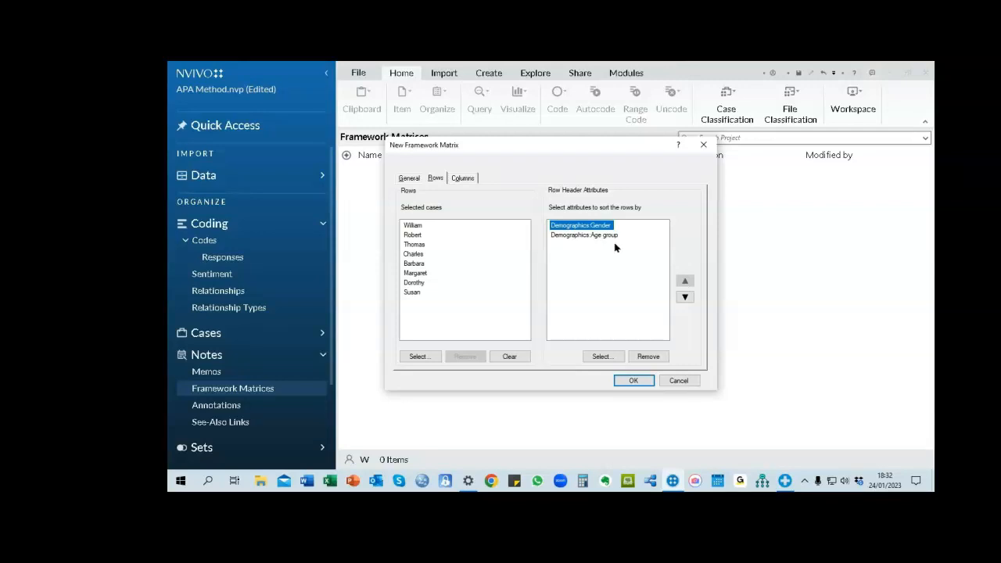
Add the six question codes Q.1 to Q.6 from the Responses folder as the matrix columns
{"action": "left_click", "coordinate": [462, 179]}
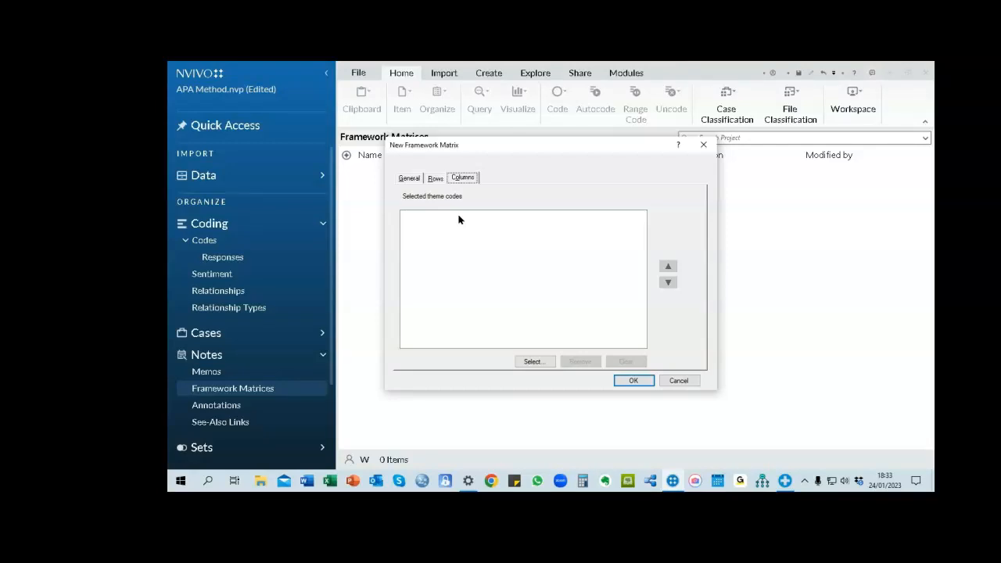
{"action": "left_click", "coordinate": [532, 362]}
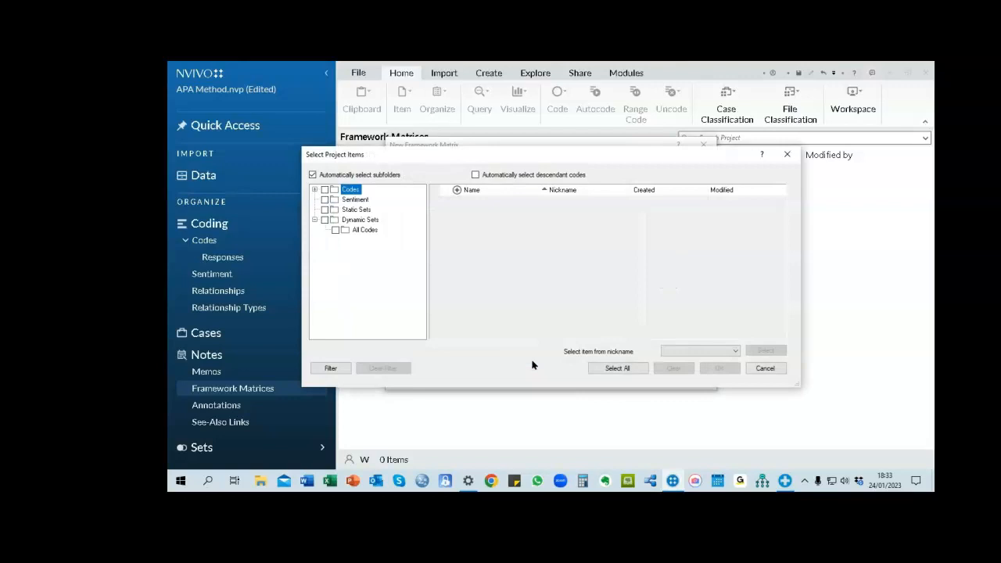
{"action": "left_click", "coordinate": [315, 190]}
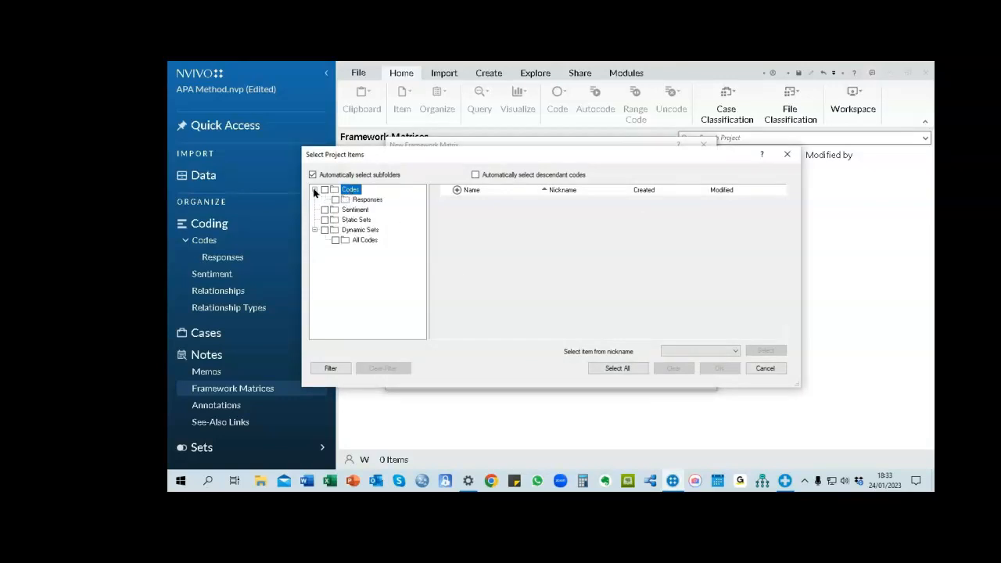
{"action": "left_click", "coordinate": [362, 201]}
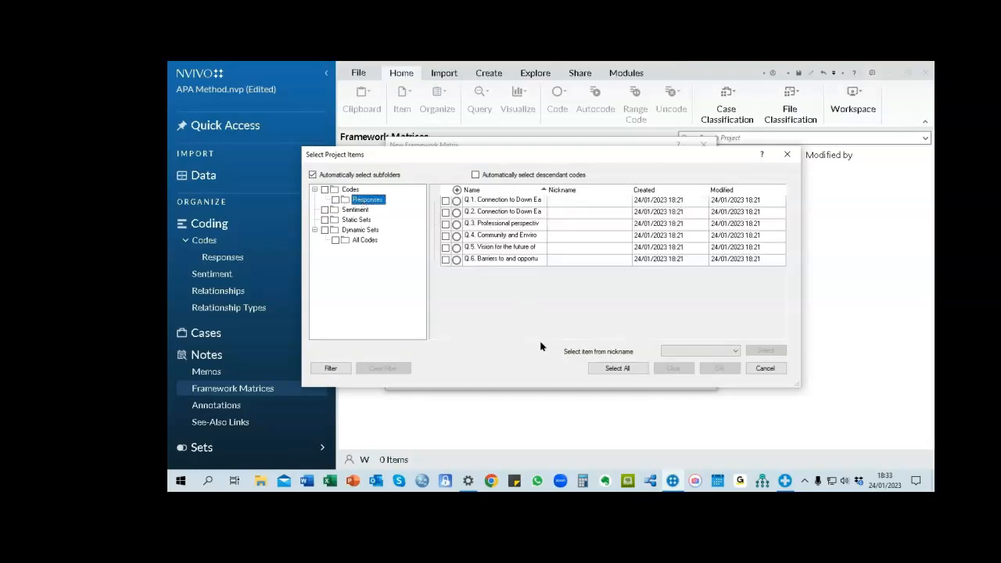
{"action": "left_click", "coordinate": [446, 200]}
{"action": "left_click", "coordinate": [446, 212]}
{"action": "left_click", "coordinate": [446, 224]}
{"action": "left_click", "coordinate": [446, 236]}
{"action": "left_click", "coordinate": [445, 247]}
{"action": "left_click", "coordinate": [446, 260]}
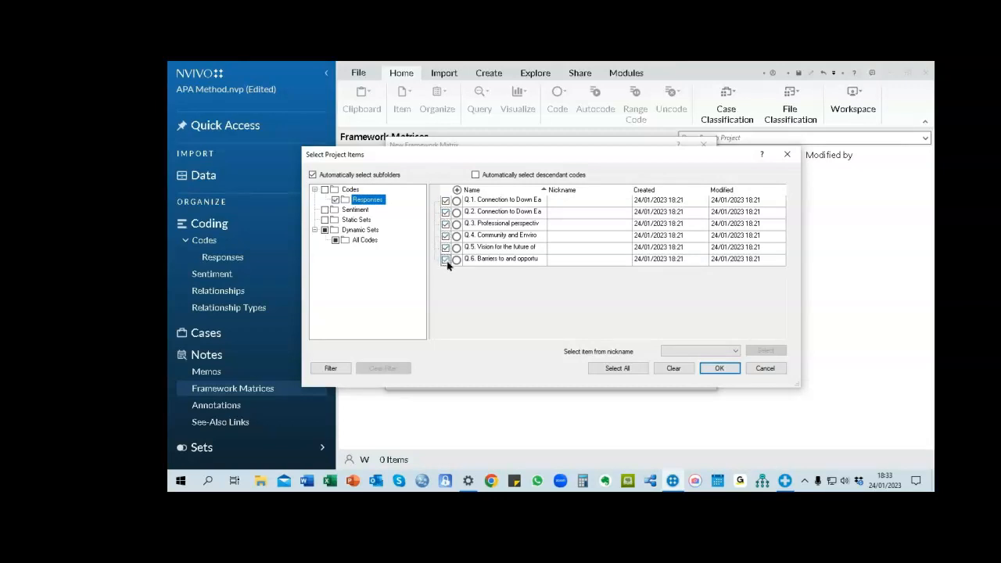
{"action": "left_click", "coordinate": [719, 369]}
{"action": "left_click", "coordinate": [719, 369]}
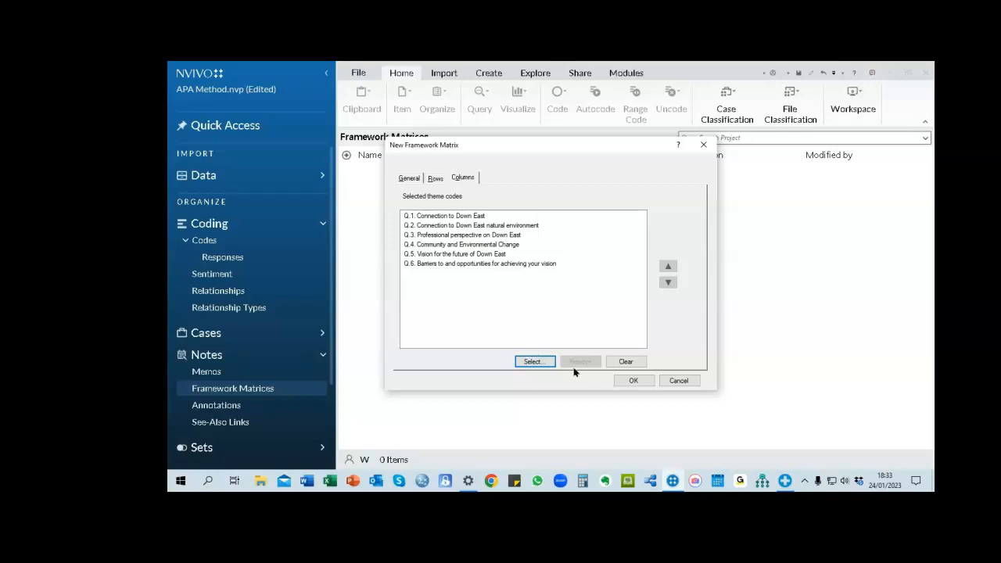
Create the configured framework matrix and collapse the navigation view to give the matrix more room
{"action": "left_click", "coordinate": [633, 381]}
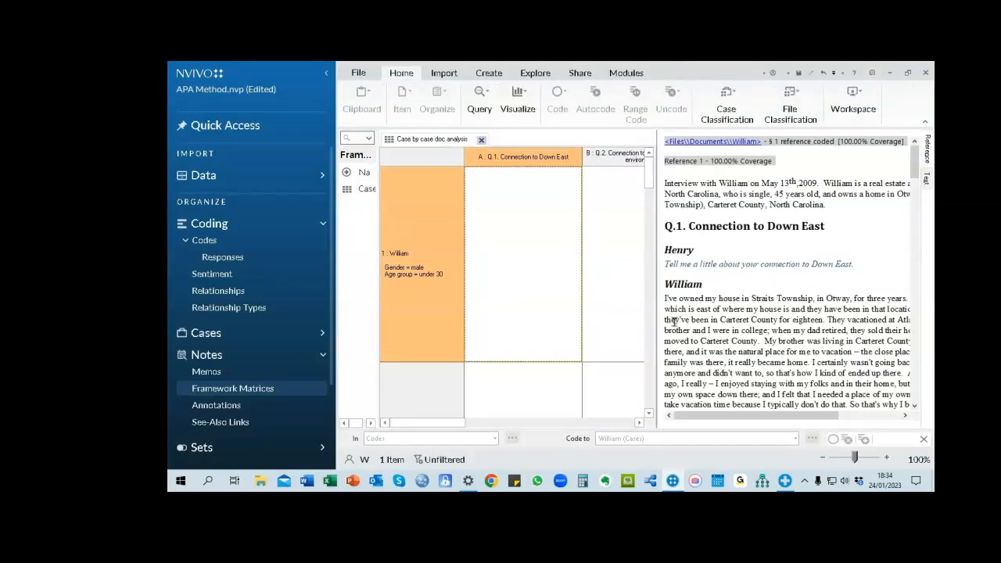
{"action": "left_click", "coordinate": [326, 76]}
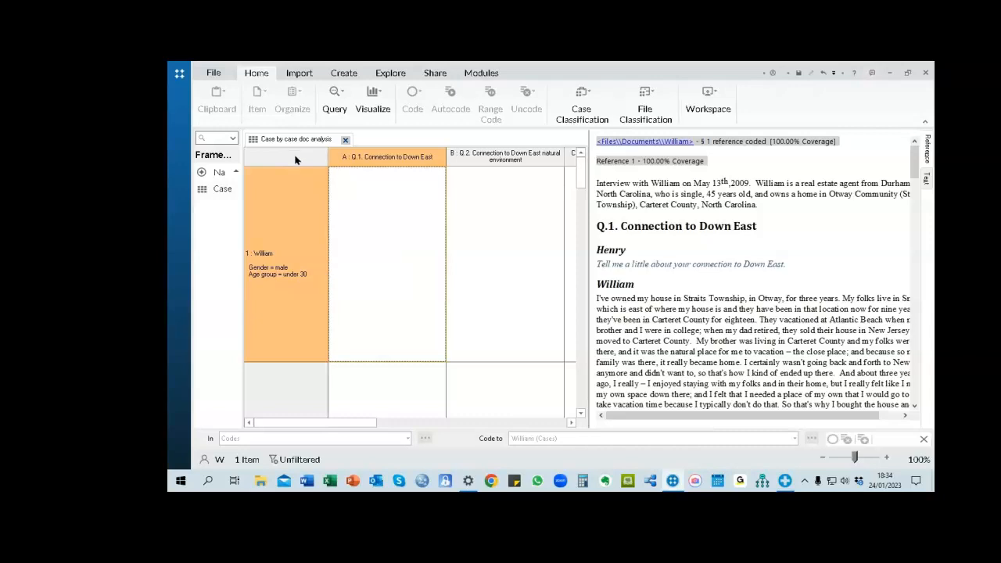
Look through all case rows and question columns of the new framework matrix, from Q.1 to Q.6
{"action": "mouse_move", "coordinate": [375, 422]}
{"action": "left_mouse_down"}
{"action": "mouse_move", "coordinate": [560, 417]}
{"action": "mouse_move", "coordinate": [366, 421]}
{"action": "left_mouse_up"}
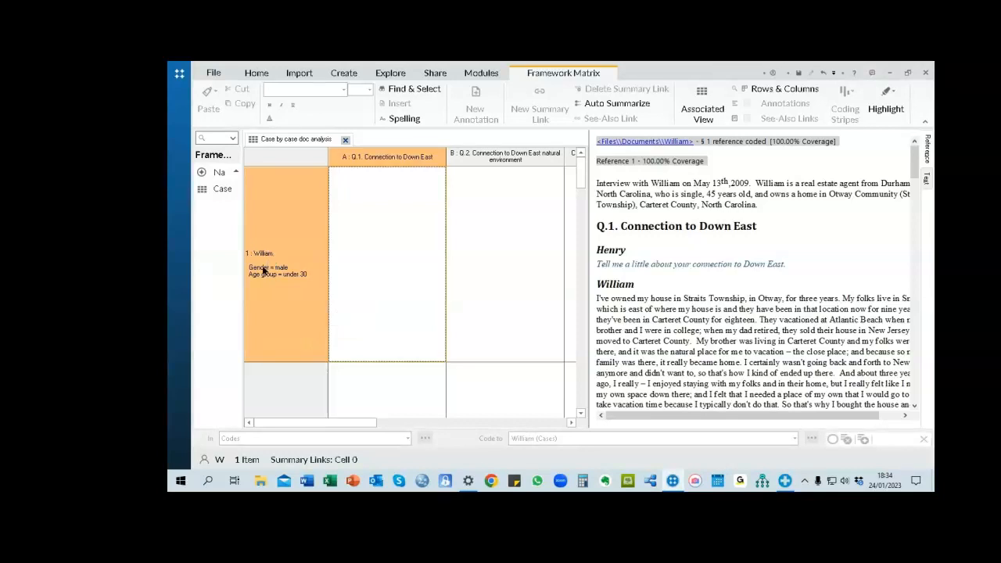
{"action": "scroll", "coordinate": [280, 305], "scroll_direction": "down", "scroll_amount": 5}
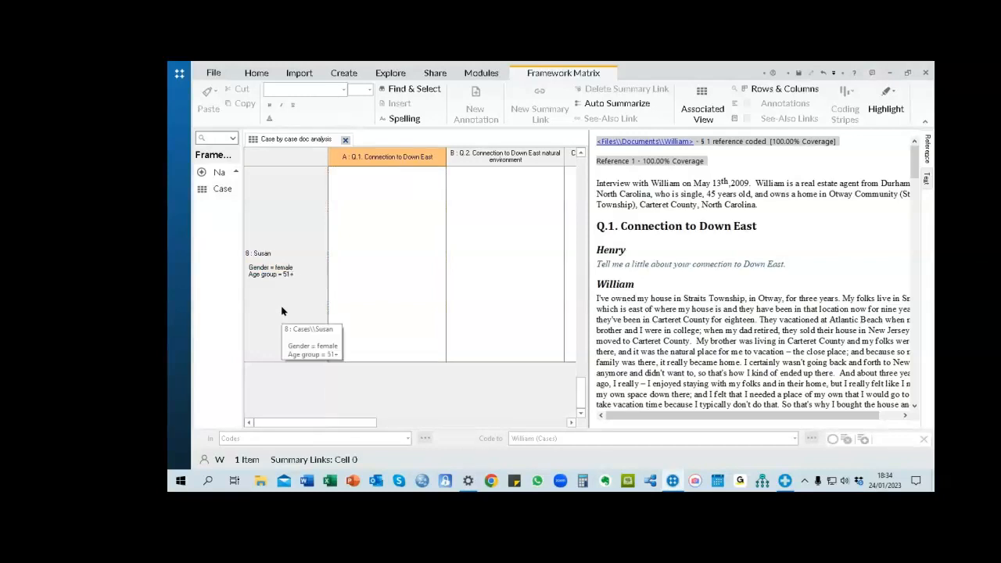
{"action": "scroll", "coordinate": [283, 311], "scroll_direction": "up", "scroll_amount": 5}
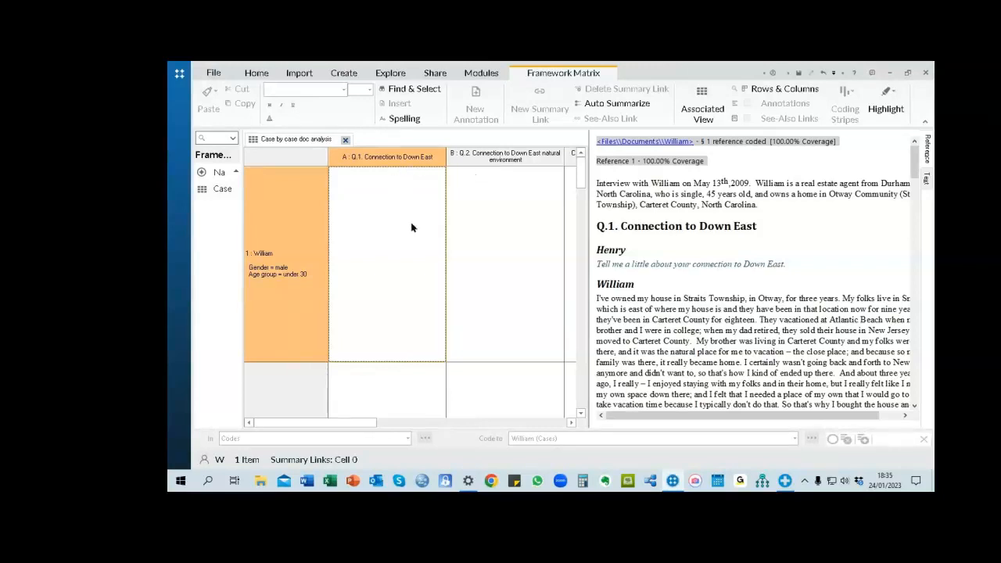
{"action": "left_click_drag", "start_coordinate": [331, 422], "coordinate": [537, 427]}
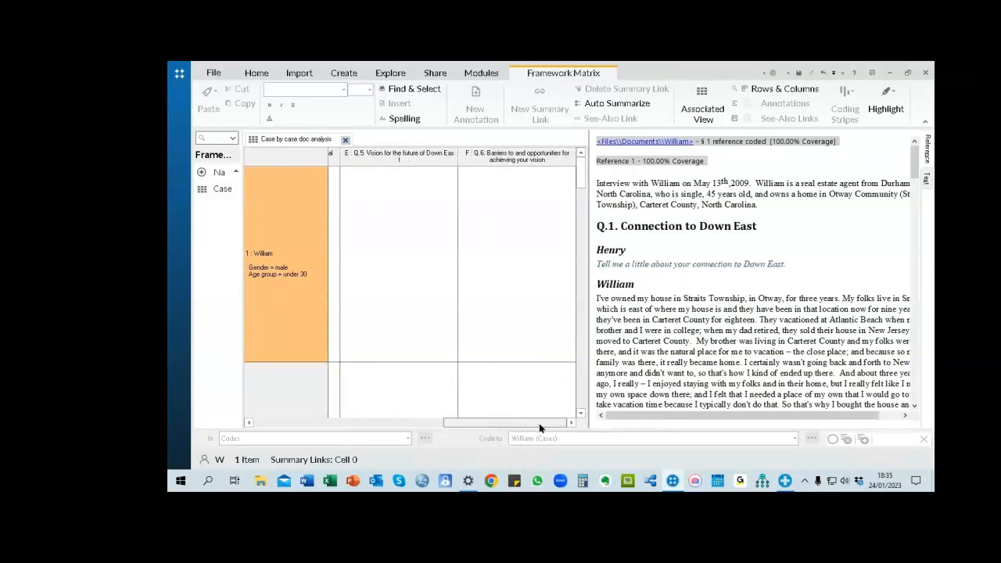
{"action": "left_click_drag", "start_coordinate": [536, 424], "coordinate": [334, 427]}
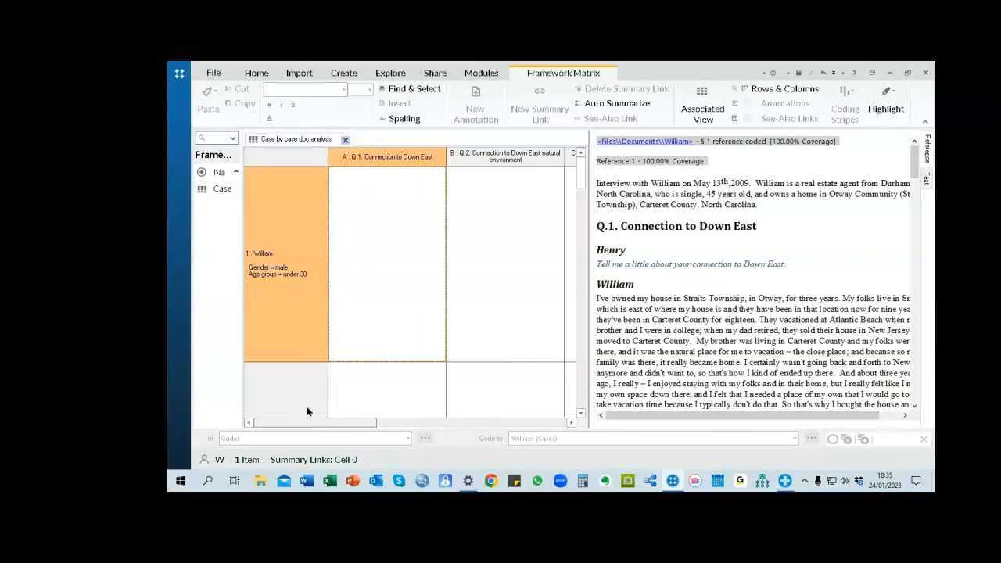
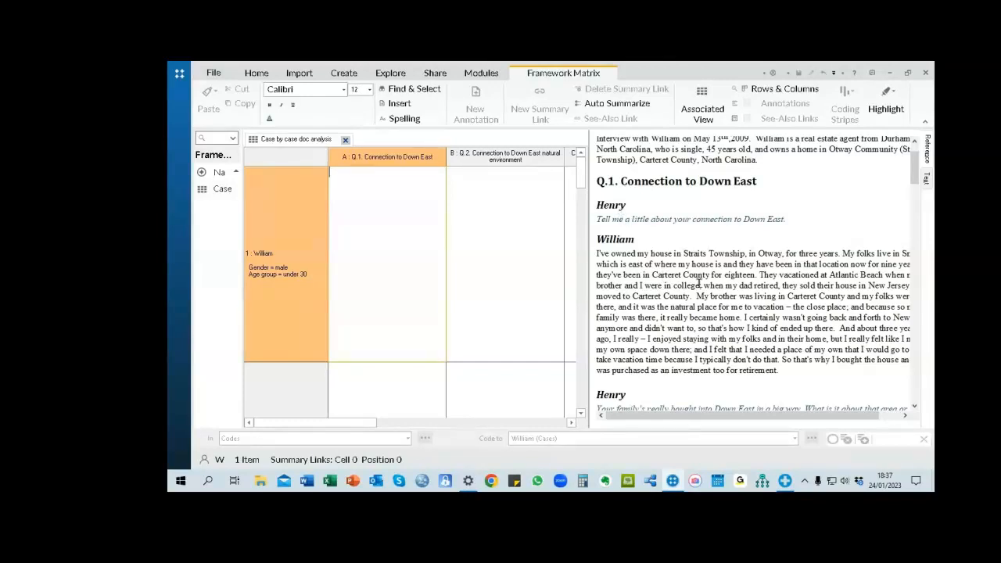
Copy the transcript passage "owned my house" through "they've been in Carteret" into the first case's Q.1 cell and add "ljgejg,.dmpsen,.aekwehmndv" below it
{"action": "scroll", "coordinate": [700, 285], "scroll_direction": "down", "scroll_amount": 1}
{"action": "scroll", "coordinate": [700, 285], "scroll_direction": "down", "scroll_amount": 3}
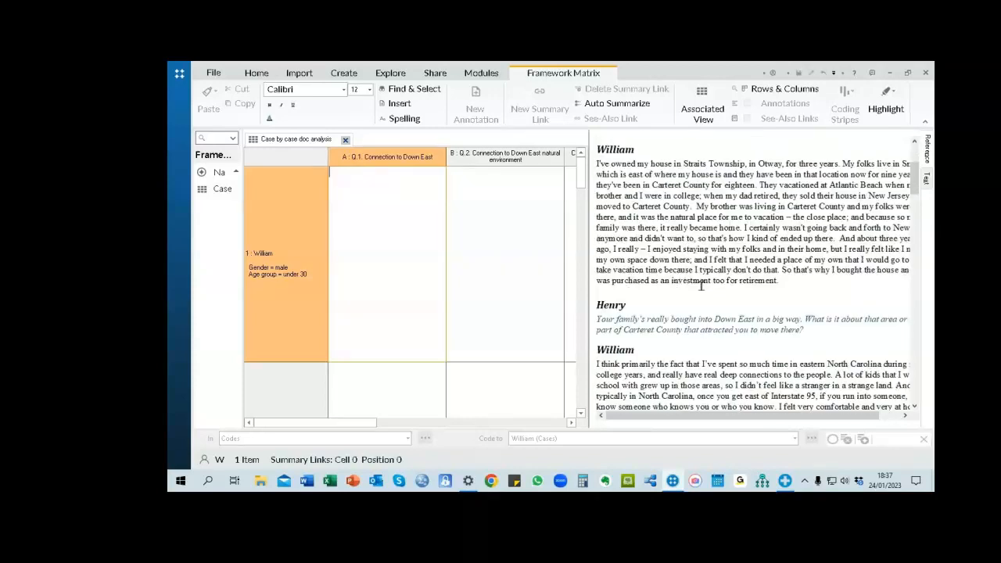
{"action": "scroll", "coordinate": [699, 285], "scroll_direction": "down", "scroll_amount": 2}
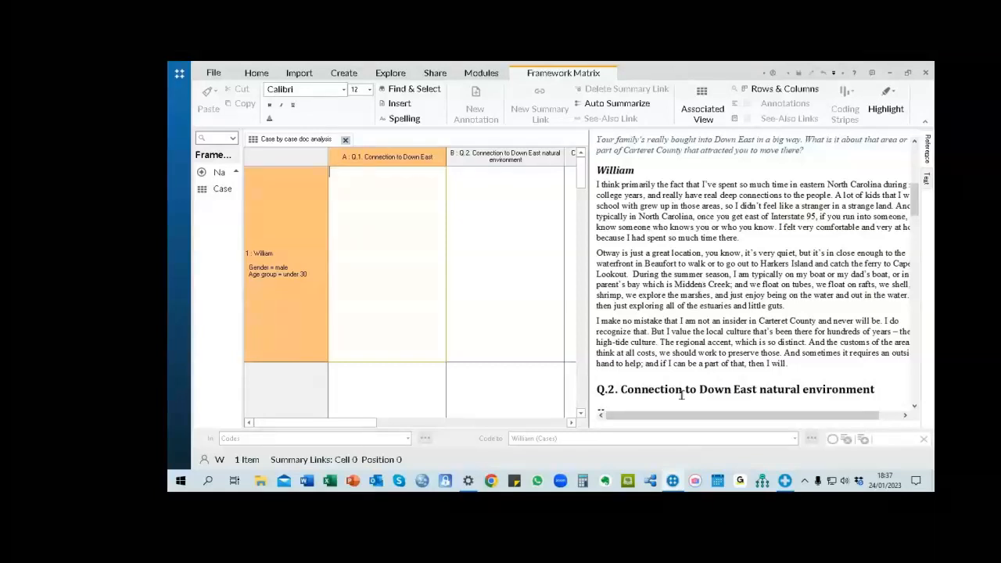
{"action": "scroll", "coordinate": [706, 347], "scroll_direction": "up", "scroll_amount": 3}
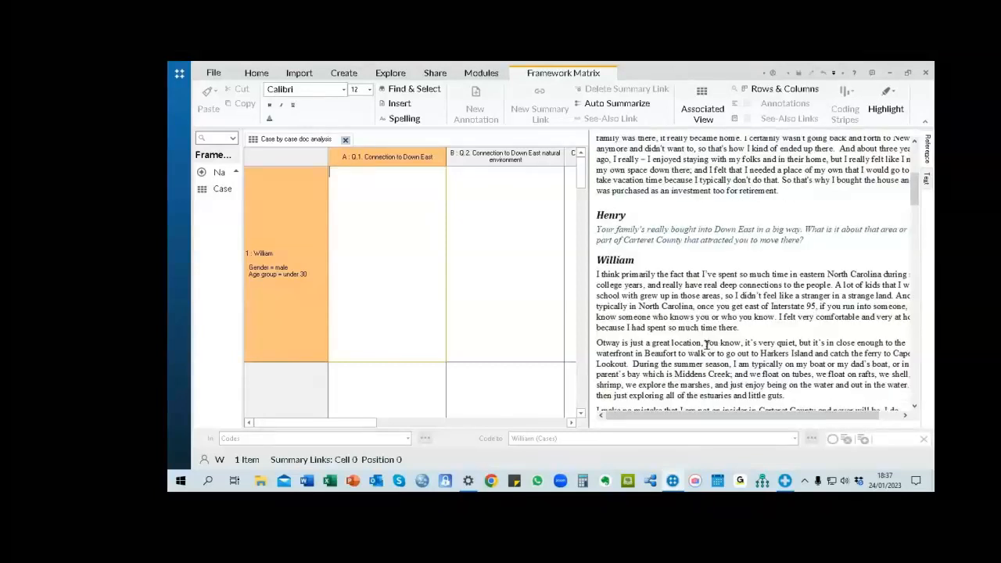
{"action": "scroll", "coordinate": [706, 344], "scroll_direction": "up", "scroll_amount": 2}
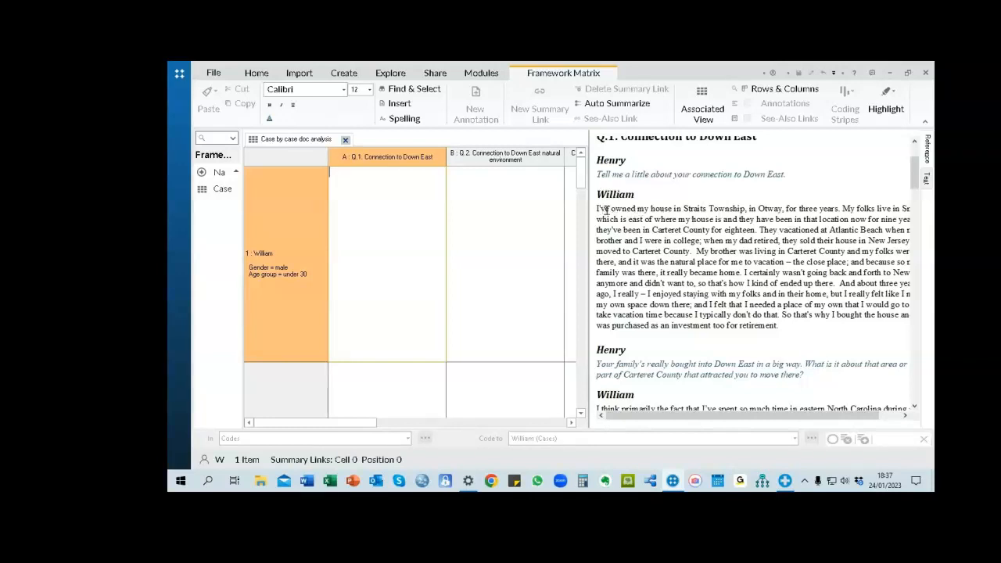
{"action": "left_click_drag", "start_coordinate": [611, 209], "coordinate": [682, 230]}
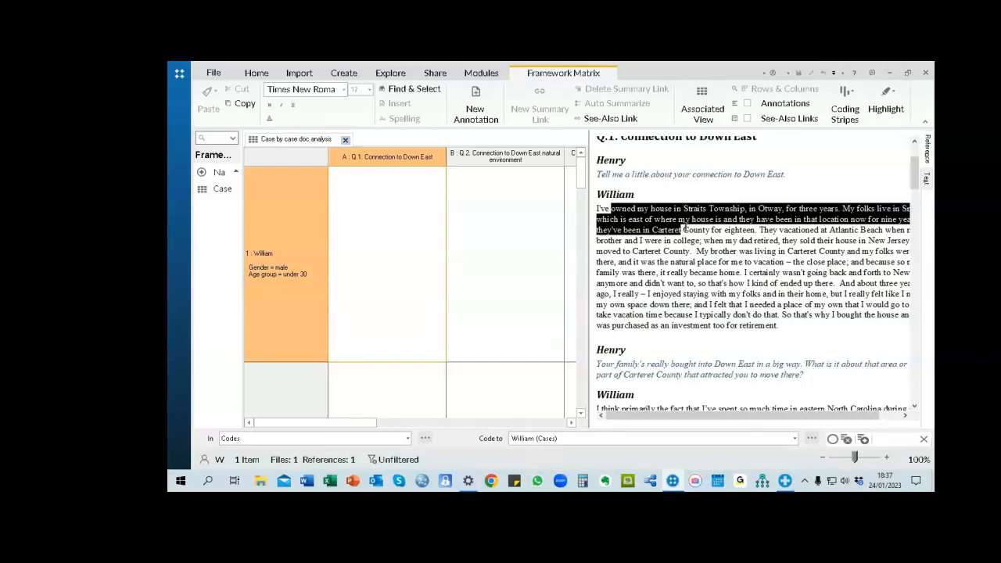
{"action": "left_click", "coordinate": [384, 196]}
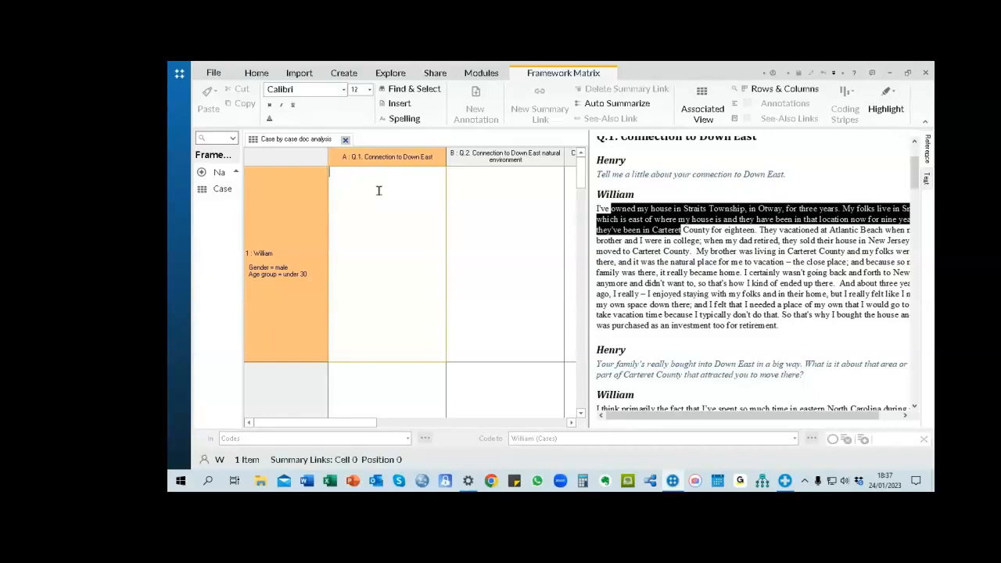
{"action": "type", "text": "owned my house in Straits Township, in Otway, for three years. My folks live in Smyrna which is east of where my house is and they have been in that location now for nine years, but they've been in Carteret"}
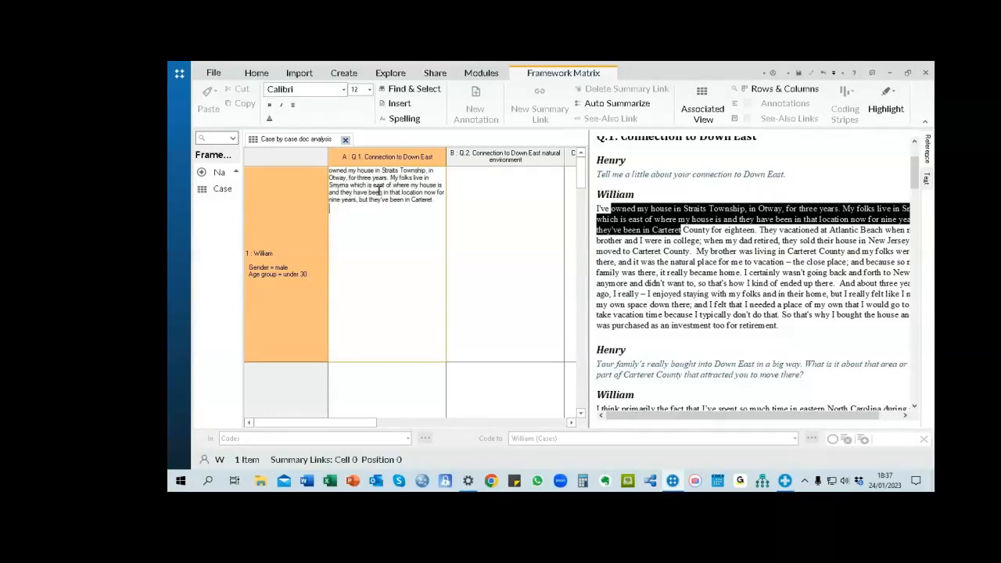
{"action": "type", "text": "ljgejg,.dmpsen,.aekwehmndv"}
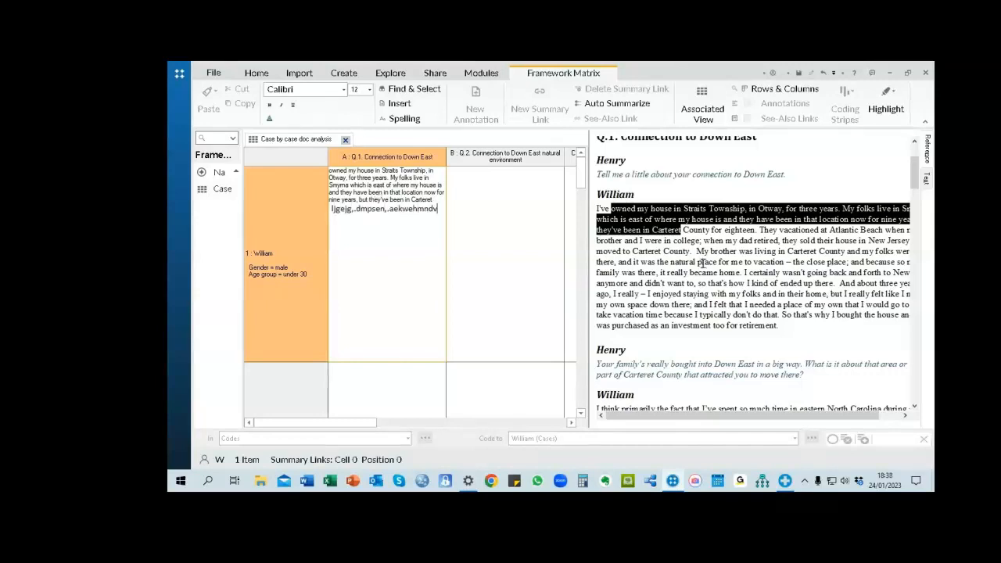
Create a summary link between all text in the first case's Q.1 cell and the interviewee's full Q.1 response in the transcript
{"action": "scroll", "coordinate": [702, 266], "scroll_direction": "down", "scroll_amount": 2}
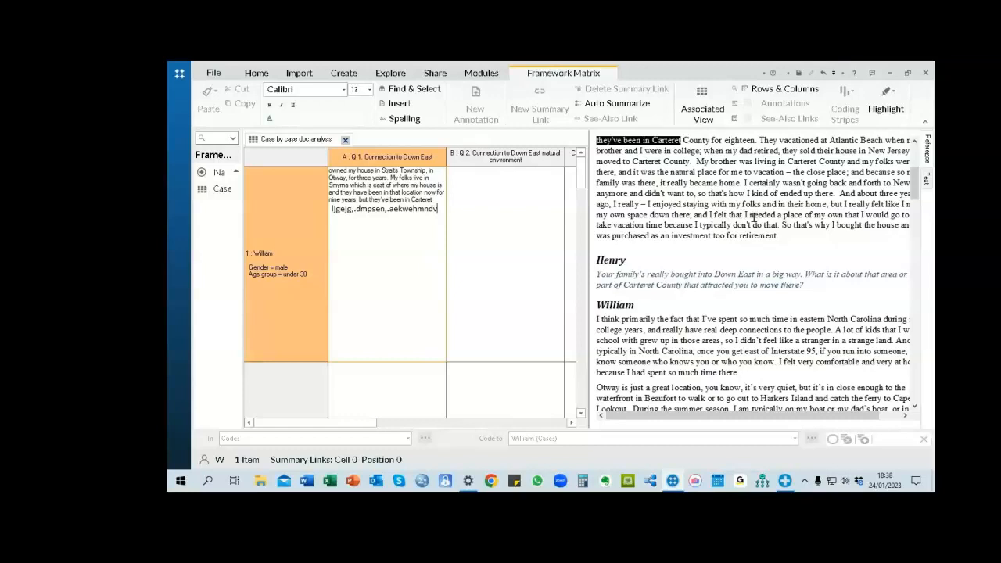
{"action": "scroll", "coordinate": [753, 216], "scroll_direction": "down", "scroll_amount": 10}
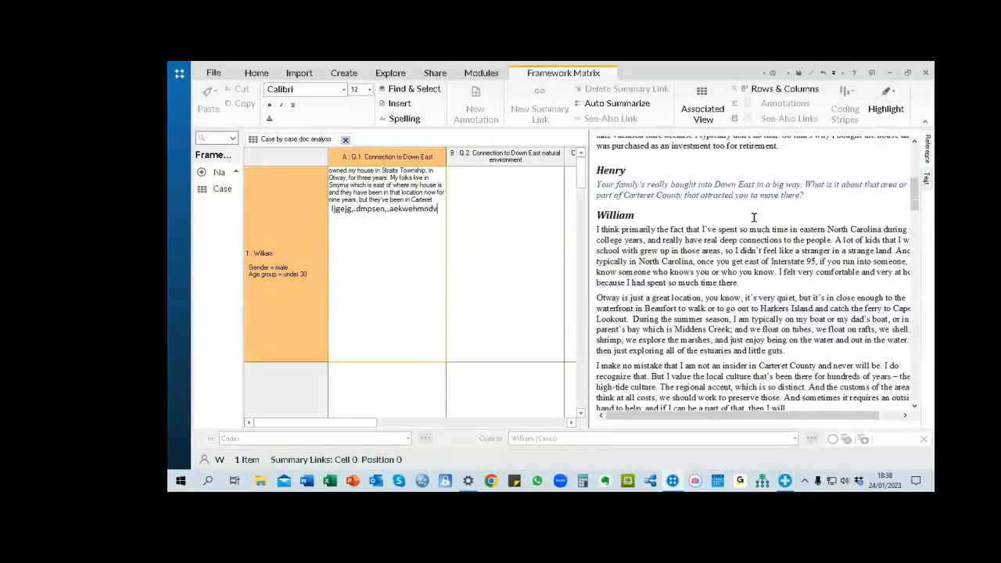
{"action": "scroll", "coordinate": [753, 217], "scroll_direction": "up", "scroll_amount": 6}
{"action": "scroll", "coordinate": [753, 218], "scroll_direction": "up", "scroll_amount": 10}
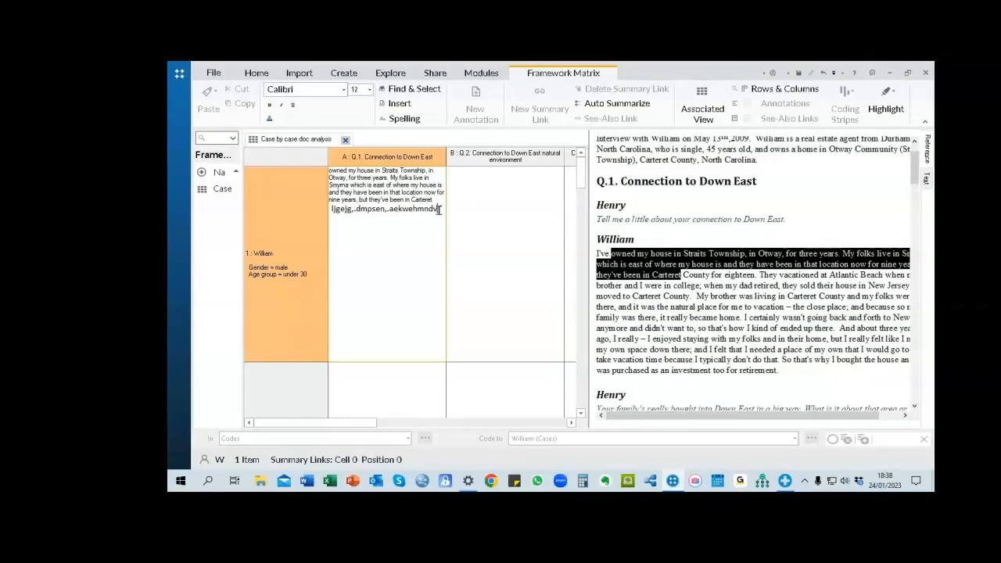
{"action": "left_click_drag", "start_coordinate": [440, 210], "coordinate": [328, 170]}
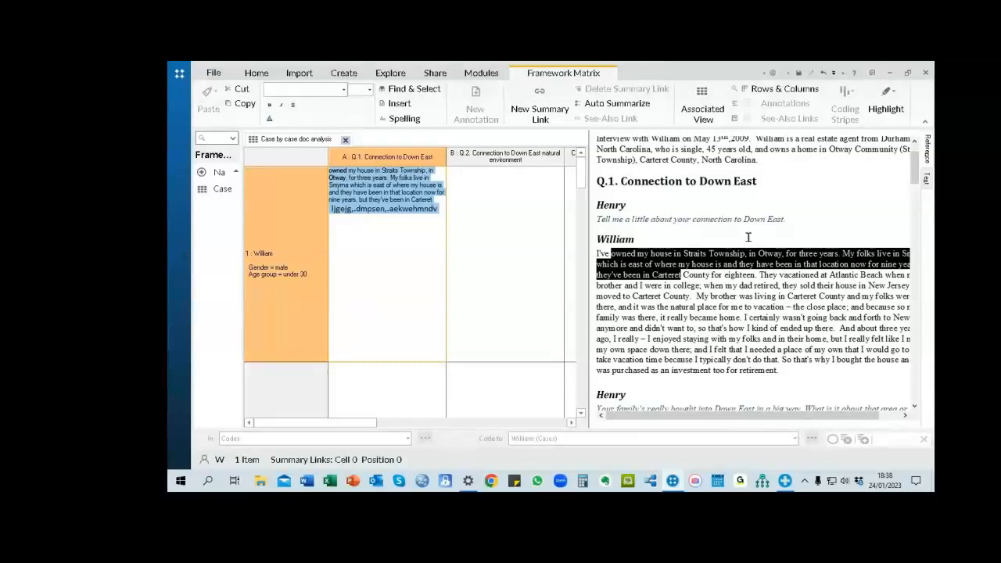
{"action": "left_click", "coordinate": [635, 238]}
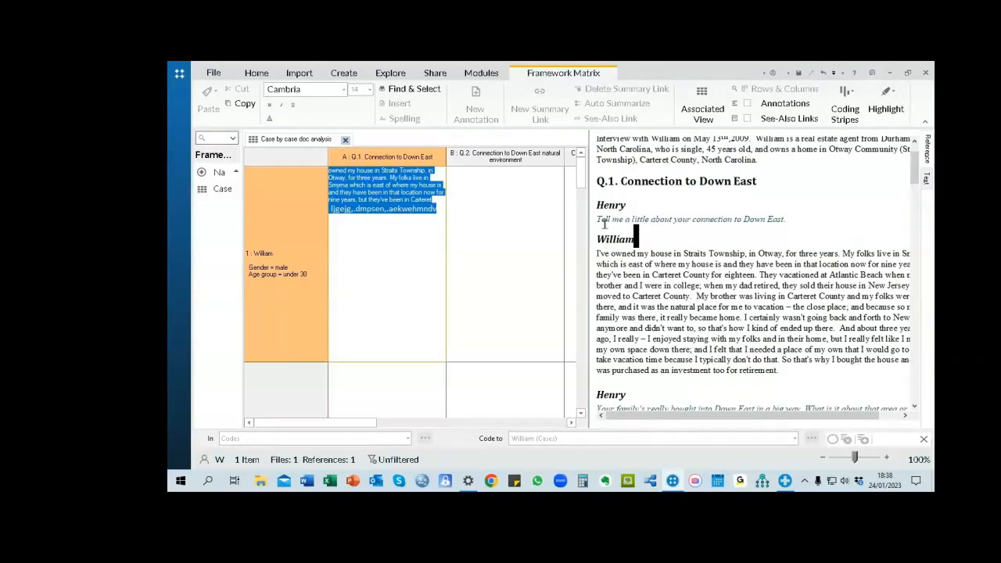
{"action": "left_click_drag", "start_coordinate": [598, 234], "coordinate": [796, 362]}
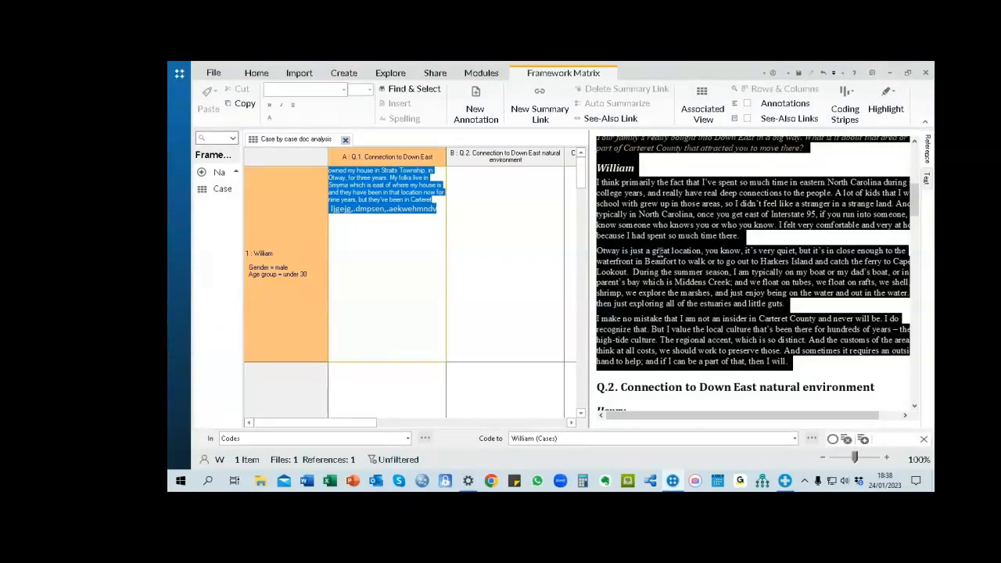
{"action": "right_click", "coordinate": [639, 237]}
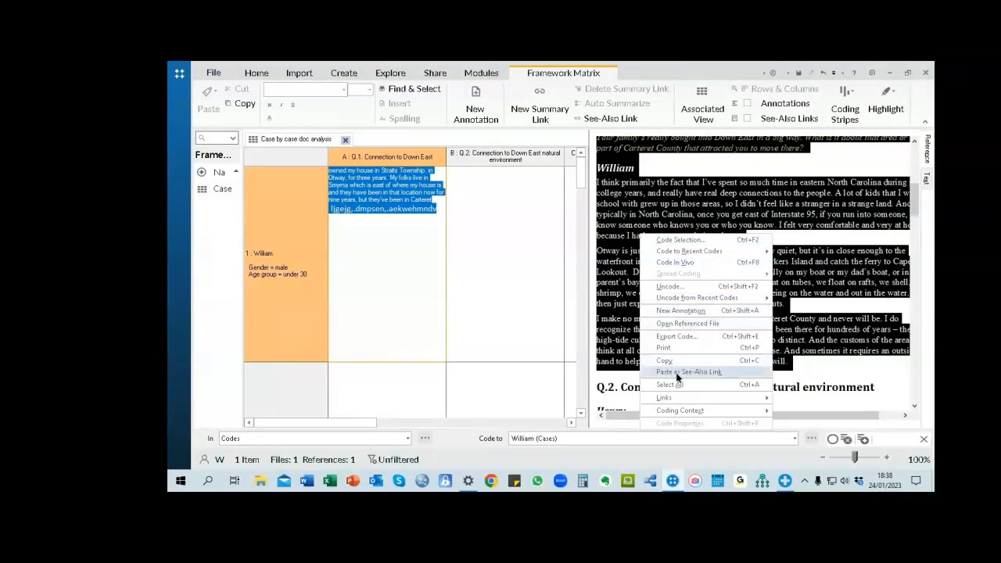
{"action": "mouse_move", "coordinate": [677, 401]}
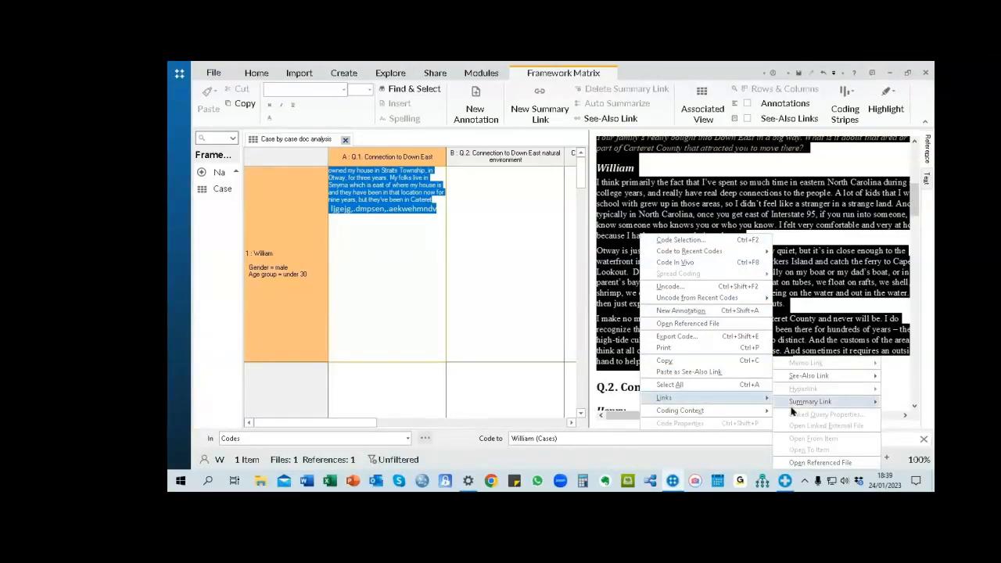
{"action": "mouse_move", "coordinate": [815, 403]}
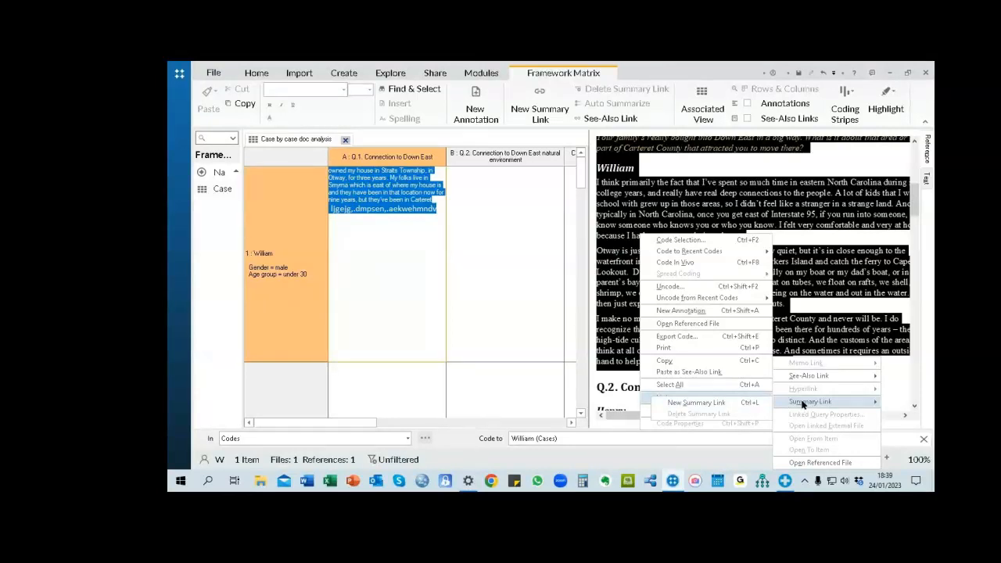
{"action": "left_click", "coordinate": [695, 402]}
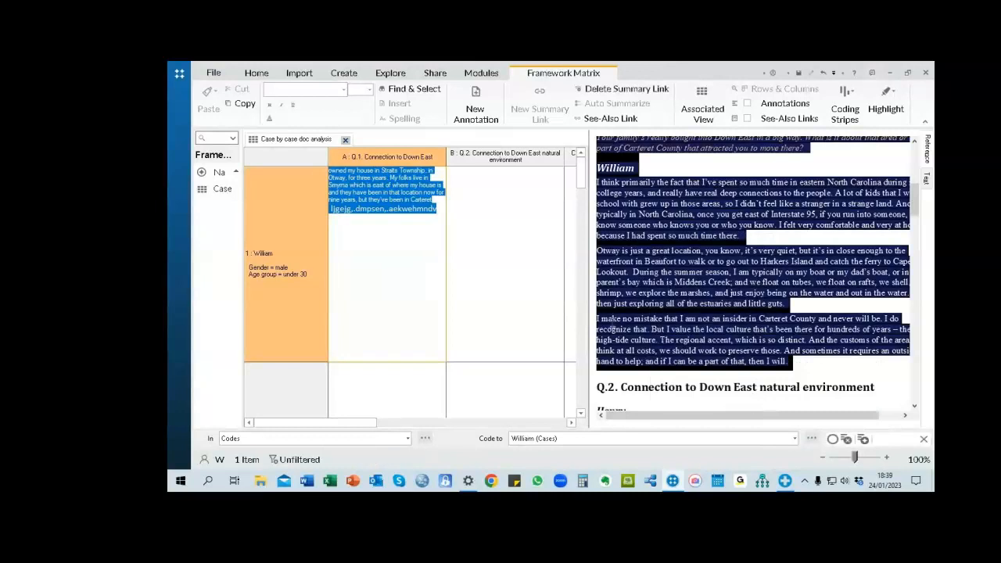
Check the Q.1 summary link by selecting a word in the linked cell text and examining the matching transcript passage
{"action": "left_click", "coordinate": [491, 204]}
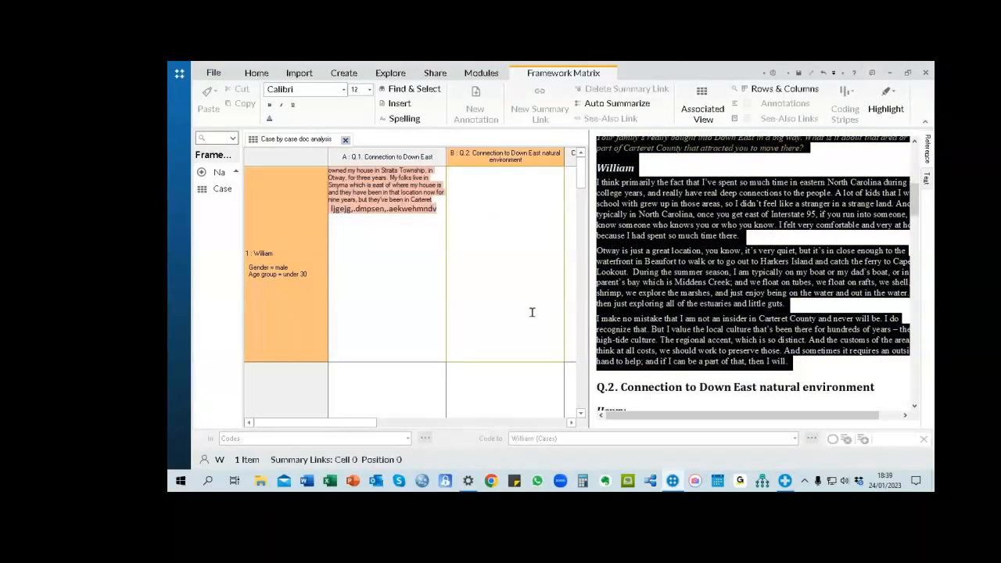
{"action": "left_click", "coordinate": [675, 378]}
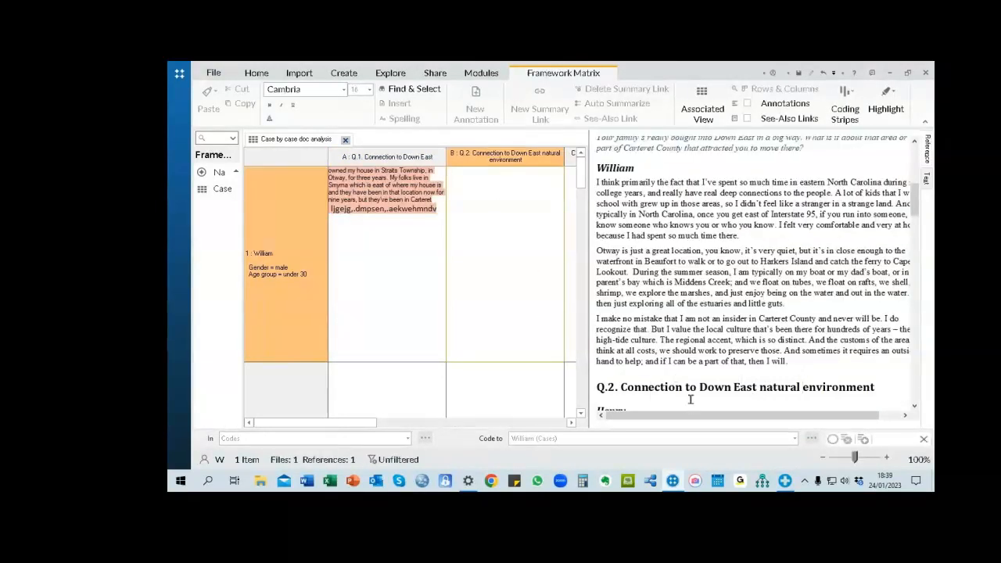
{"action": "left_click", "coordinate": [374, 190]}
{"action": "double_click", "coordinate": [377, 185]}
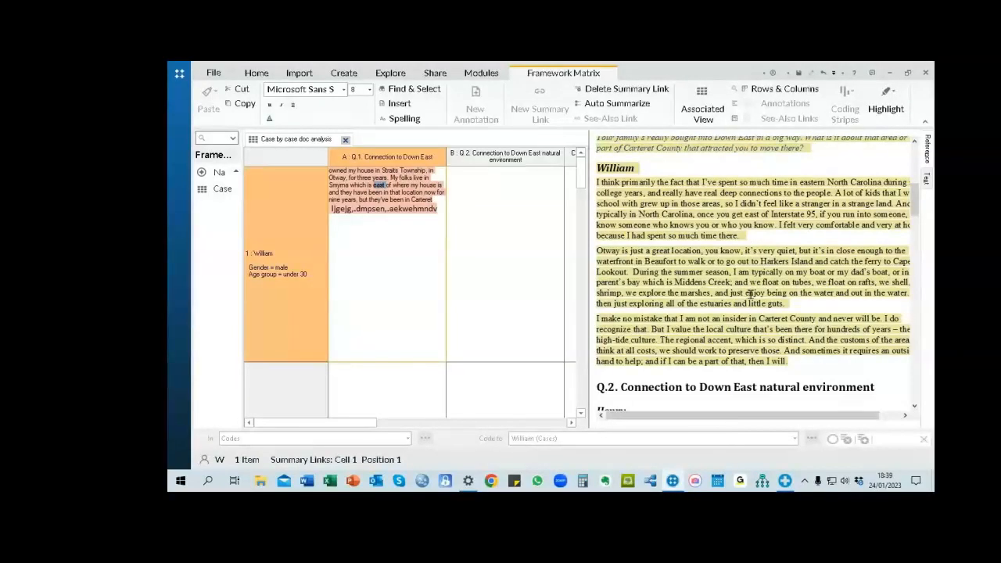
{"action": "scroll", "coordinate": [752, 305], "scroll_direction": "down", "scroll_amount": 4}
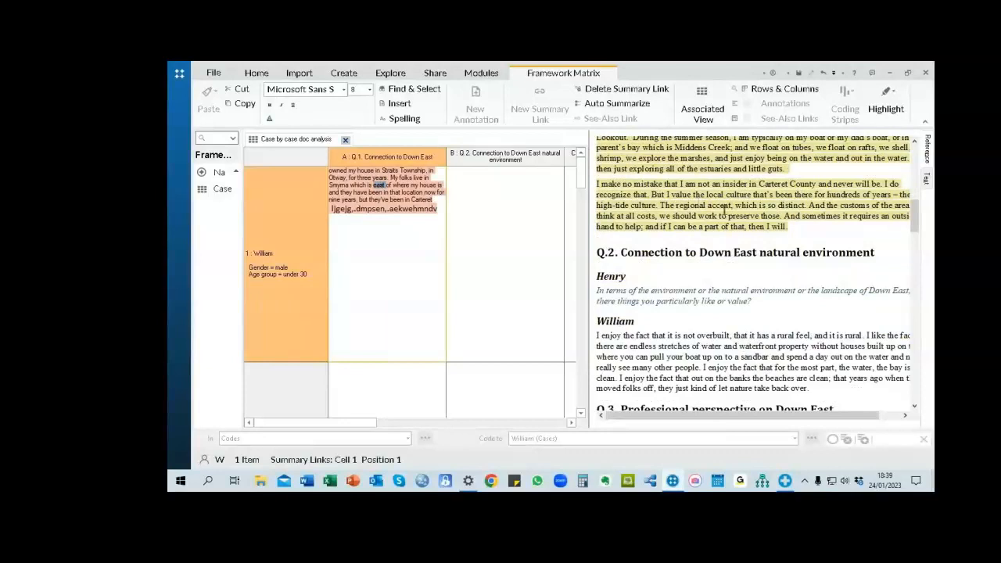
Copy the Q.2 transcript passage from "less stretches of water" to "I enjoy th" into the first case's Q.2 cell
{"action": "left_click", "coordinate": [504, 196]}
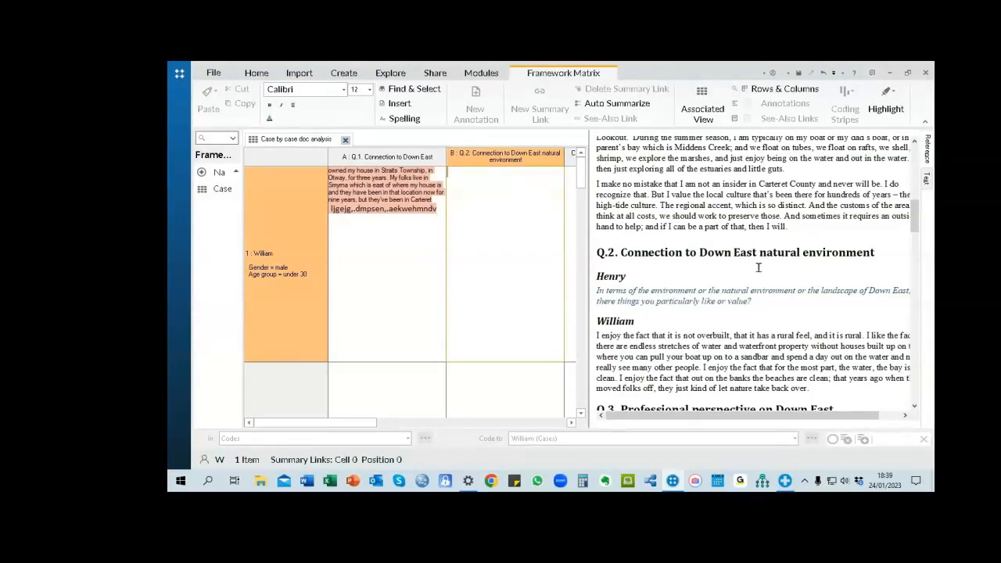
{"action": "scroll", "coordinate": [760, 327], "scroll_direction": "down", "scroll_amount": 1}
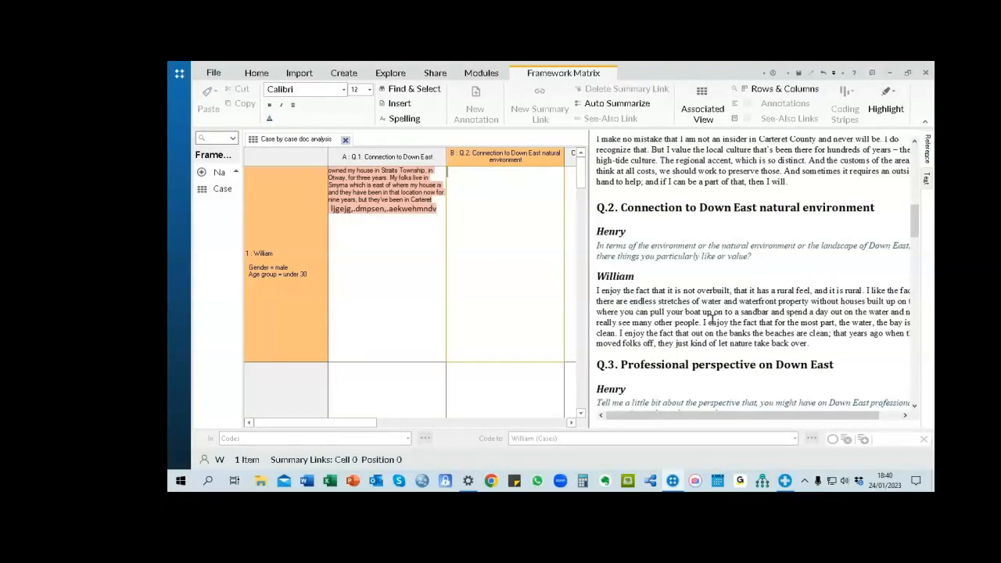
{"action": "left_click_drag", "start_coordinate": [643, 301], "coordinate": [738, 322]}
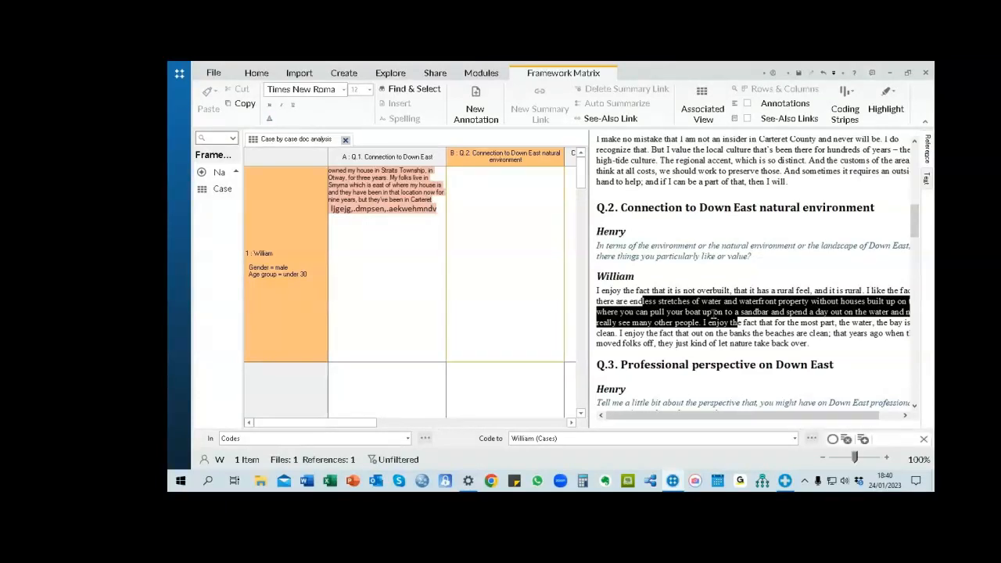
{"action": "left_click", "coordinate": [476, 185]}
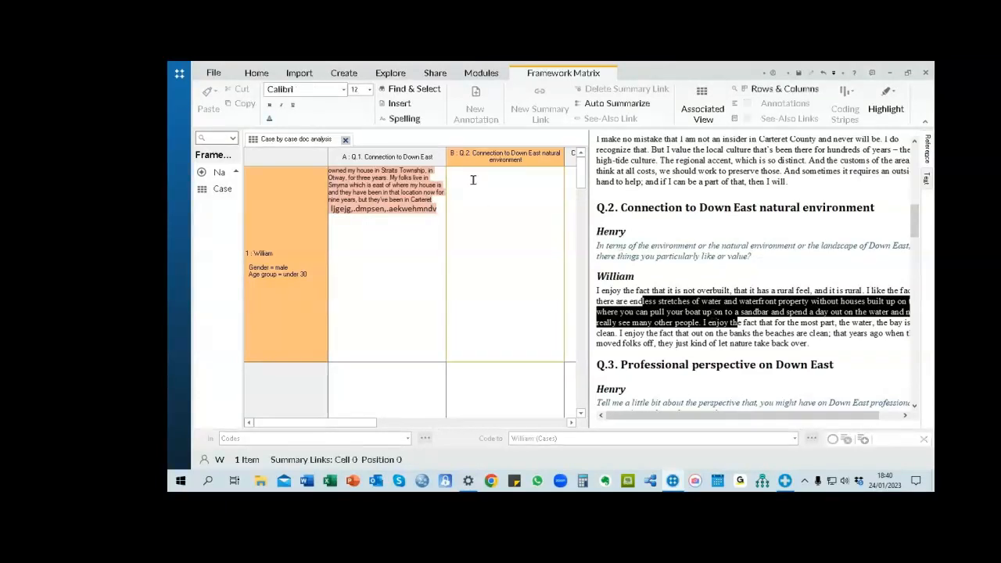
{"action": "type", "text": "less stretches of water and waterfront property without houses built up on them where you can pull your boat up on to a sandbar and spend a day out on the water and not really see many other people. I enjoy th"}
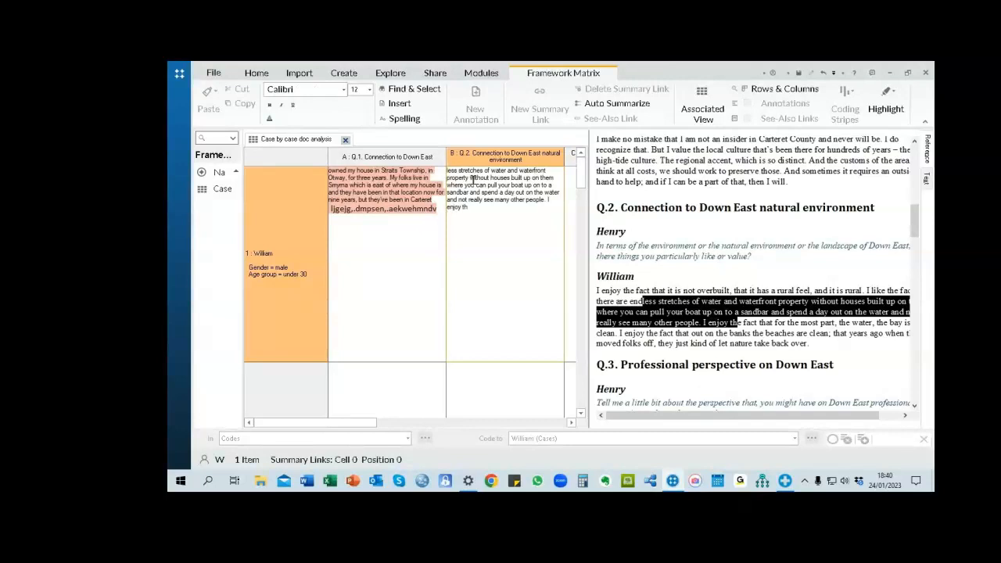
Create a summary link between the first case's Q.2 cell text and the interviewee's full Q.2 answer in the transcript
{"action": "left_click_drag", "start_coordinate": [476, 209], "coordinate": [447, 170]}
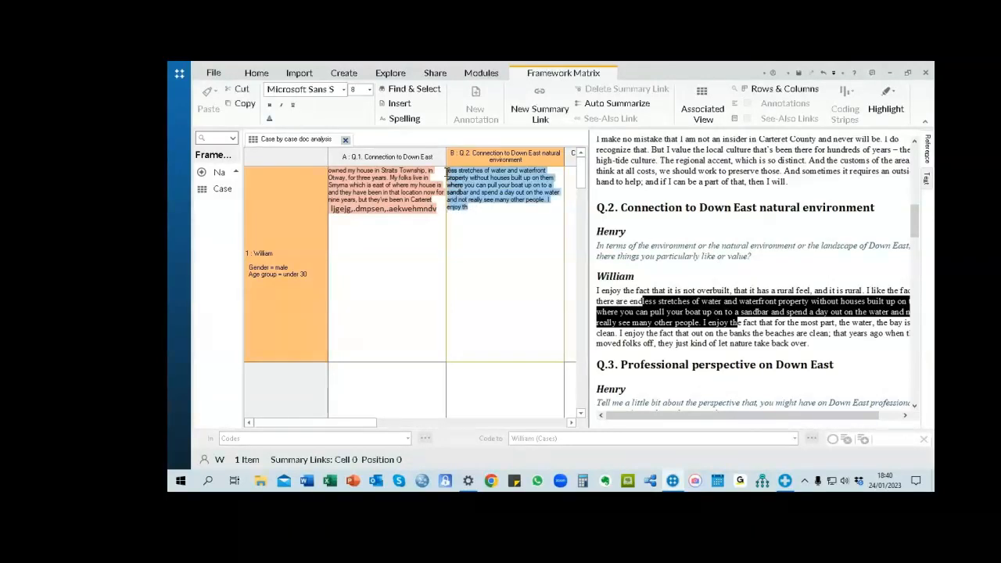
{"action": "left_click", "coordinate": [777, 349]}
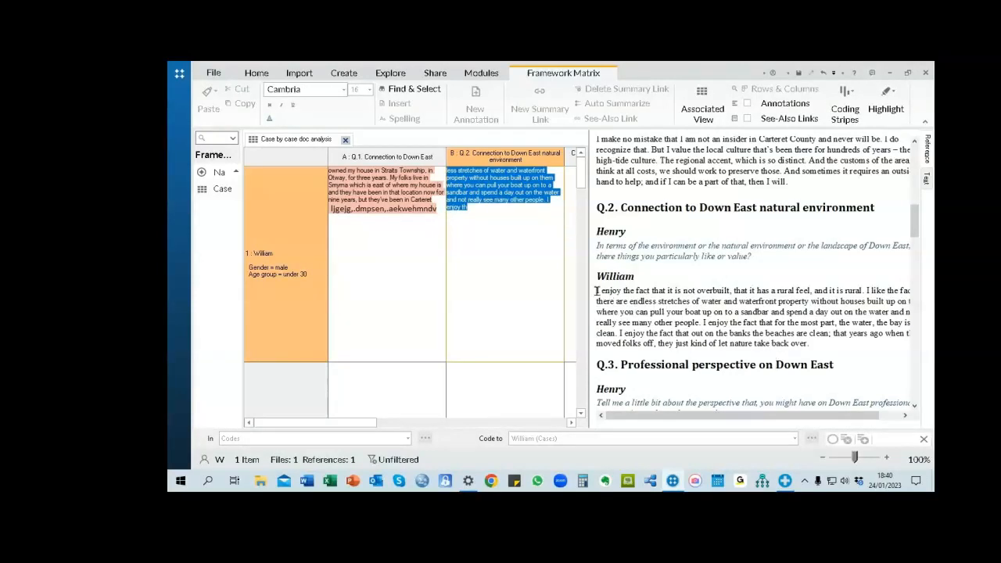
{"action": "left_click_drag", "start_coordinate": [598, 290], "coordinate": [810, 342]}
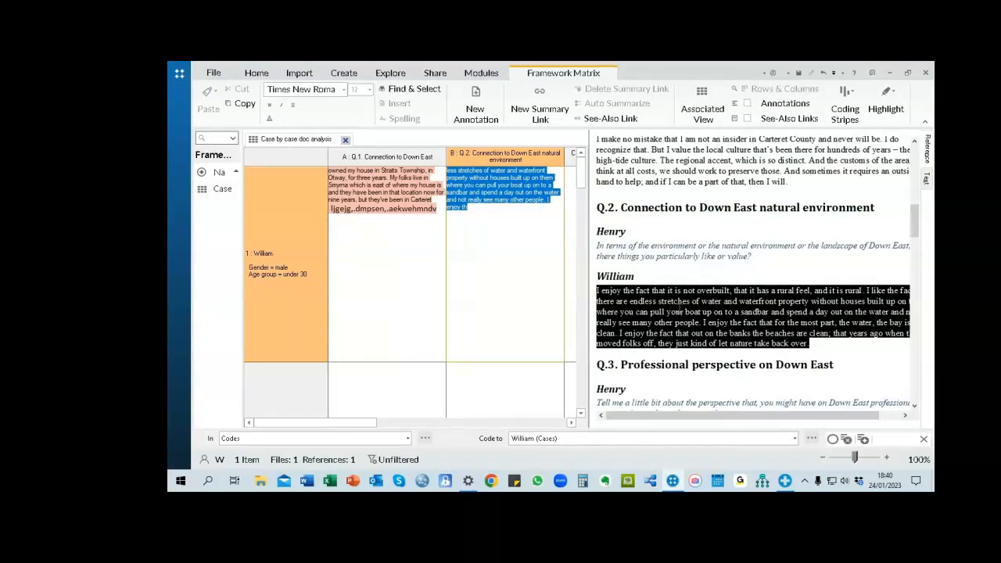
{"action": "key", "text": "ctrl+shift+l"}
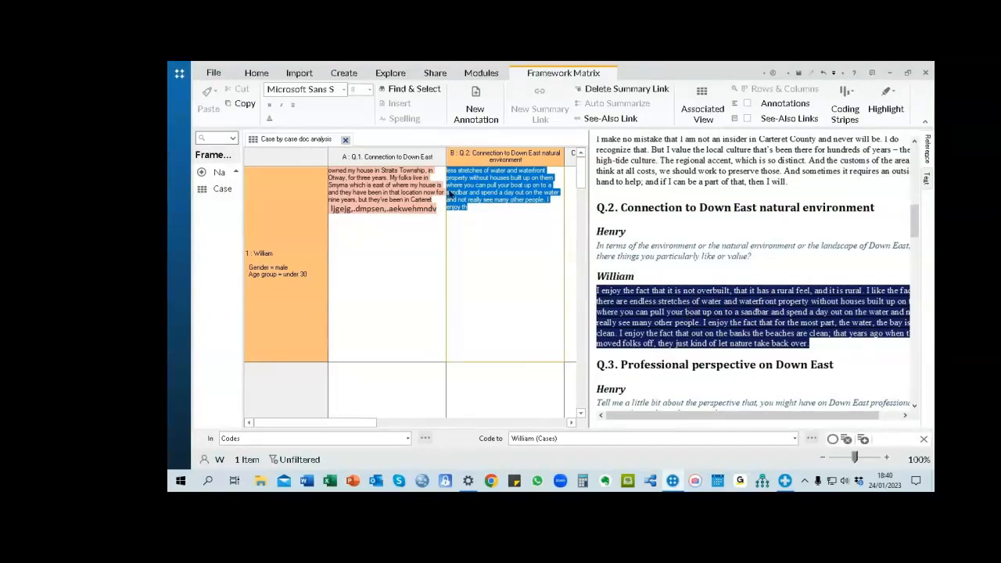
Activate the first case's Q.3 cell for summarizing and find the Q.3 Professional perspective response in the transcript
{"action": "left_click_drag", "start_coordinate": [358, 423], "coordinate": [407, 426]}
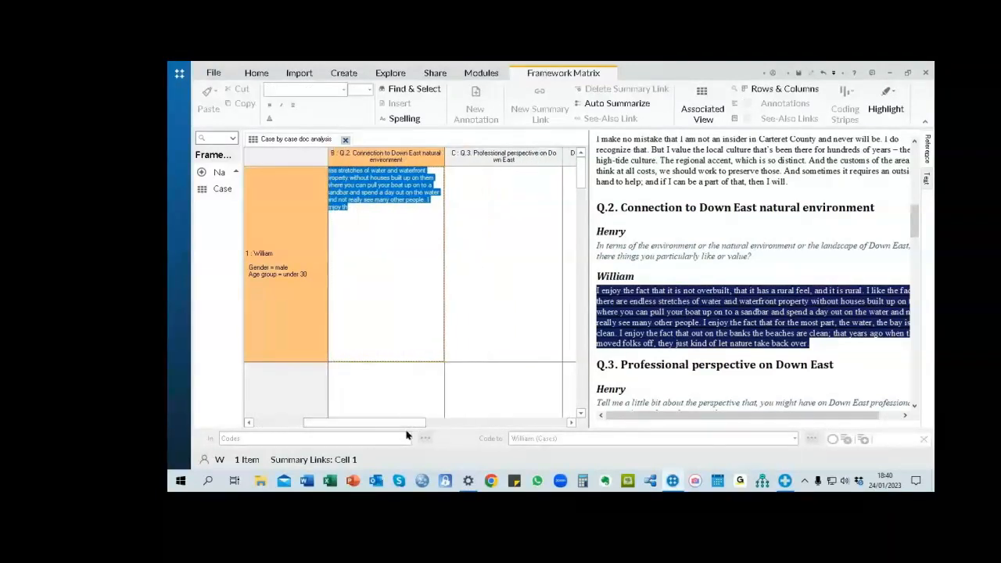
{"action": "left_click", "coordinate": [466, 185]}
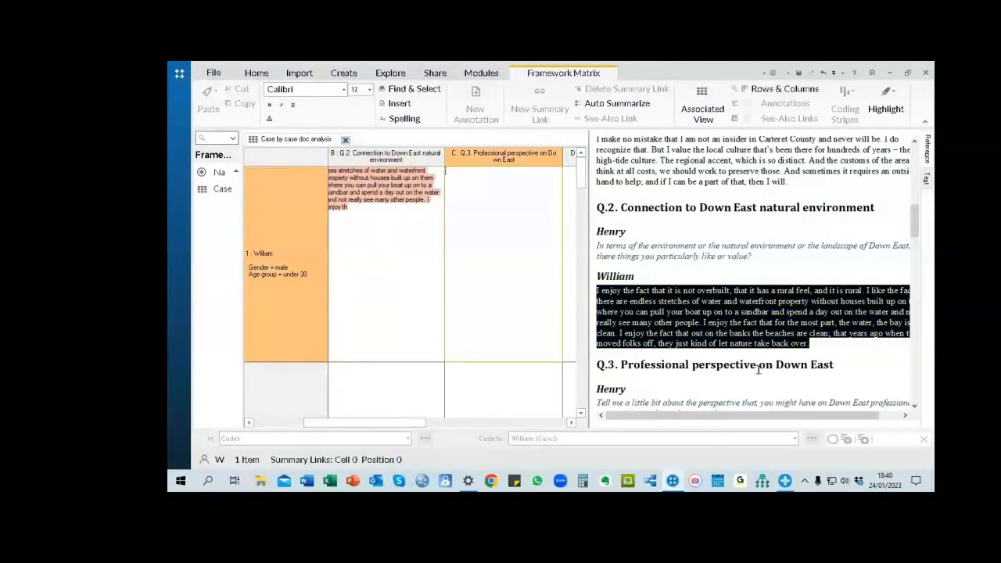
{"action": "scroll", "coordinate": [756, 369], "scroll_direction": "down", "scroll_amount": 3}
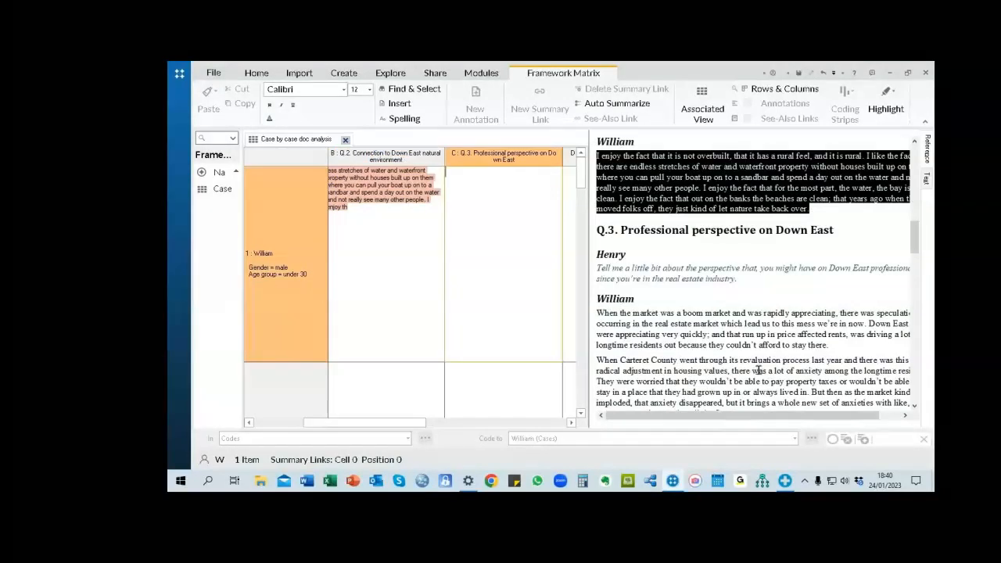